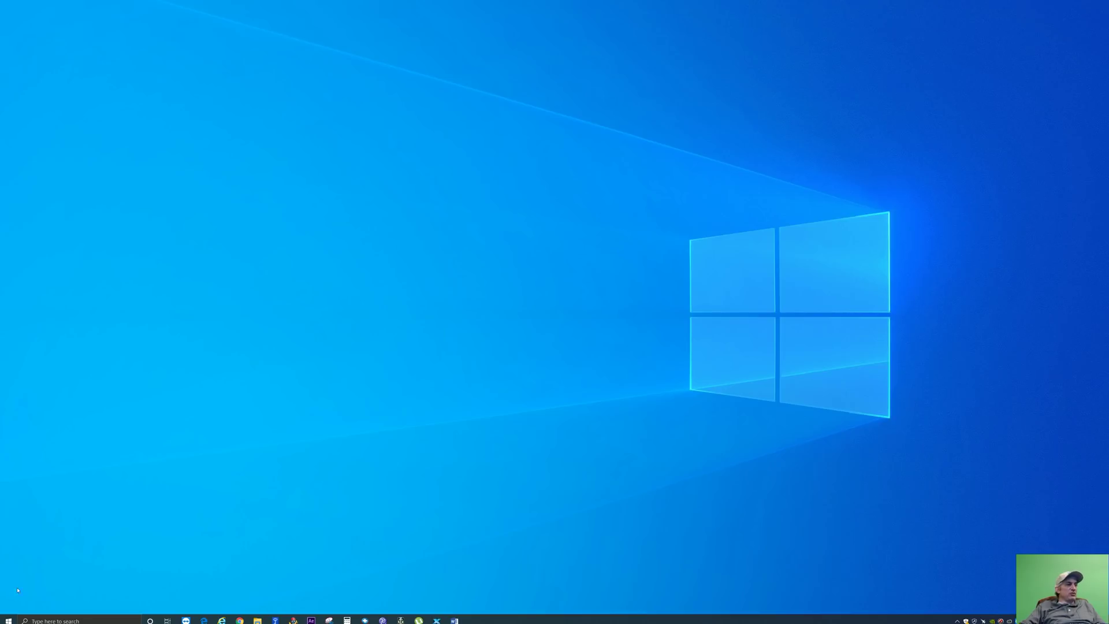
Step: Open the Start menu and browse the alphabetical installed-apps list alongside the live tiles
click(8, 620)
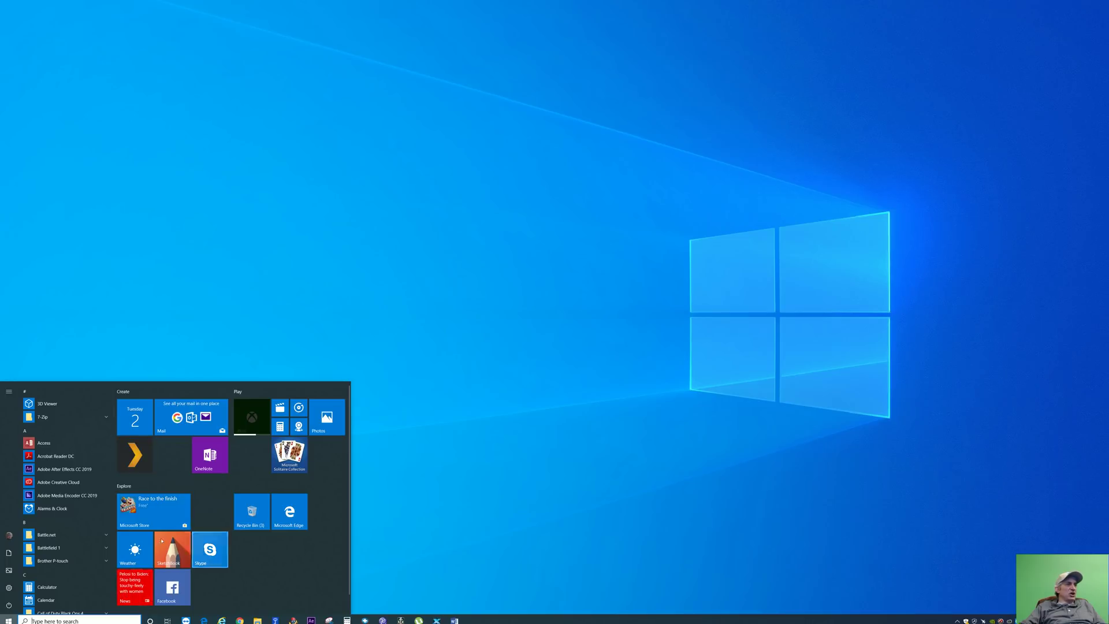
scroll(128, 563, down, 1)
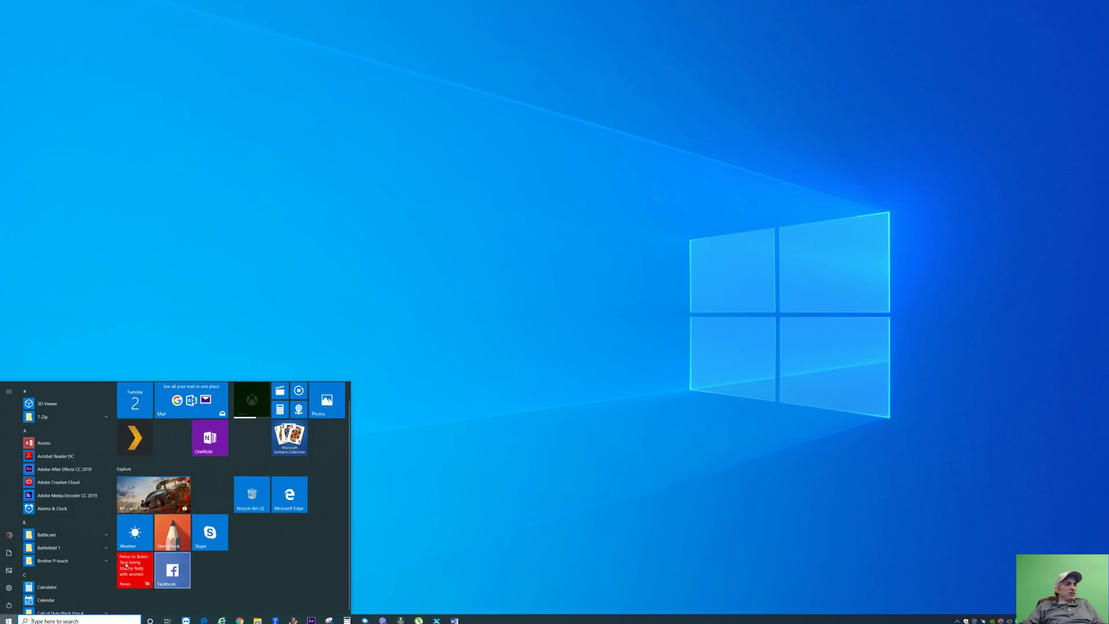
scroll(85, 559, down, 2)
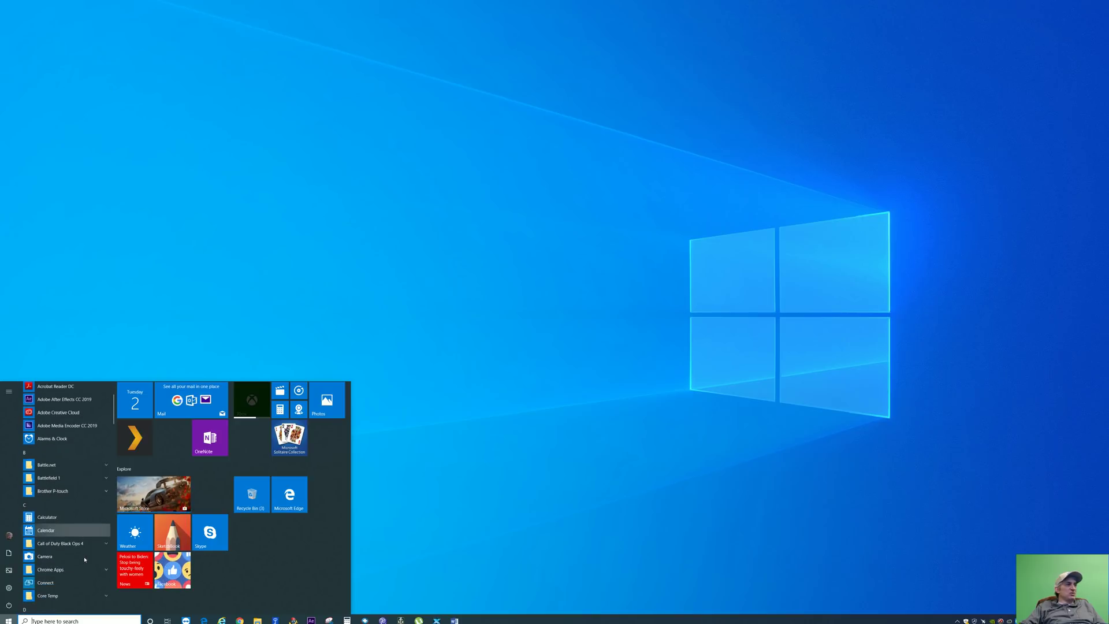
scroll(85, 559, up, 1)
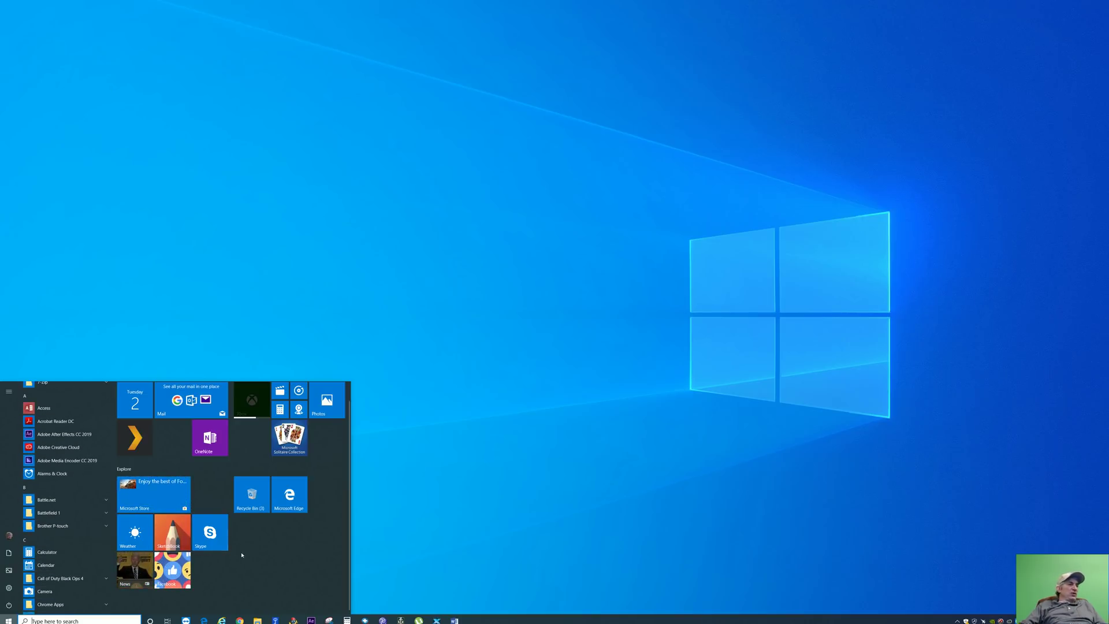
scroll(202, 556, up, 1)
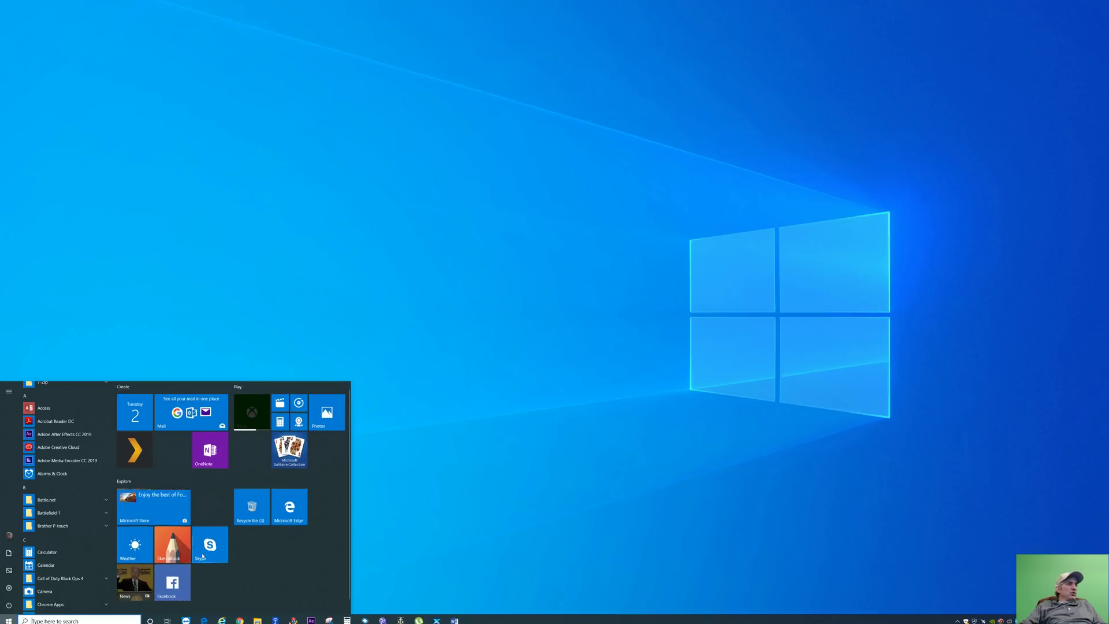
scroll(202, 556, up, 1)
scroll(60, 512, up, 1)
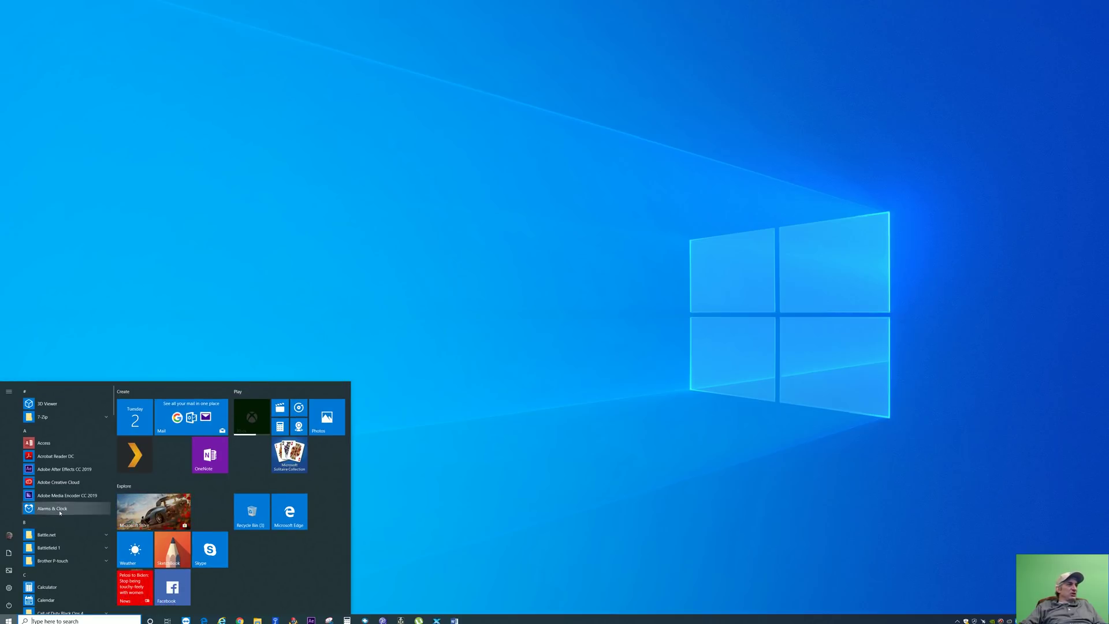
scroll(60, 513, down, 10)
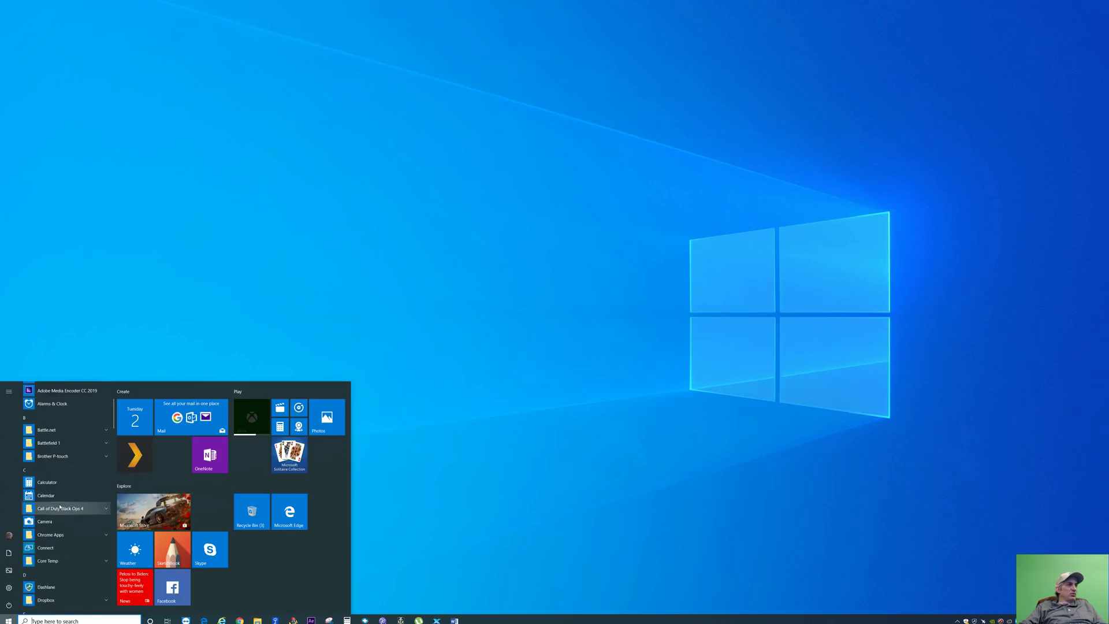
scroll(57, 508, down, 15)
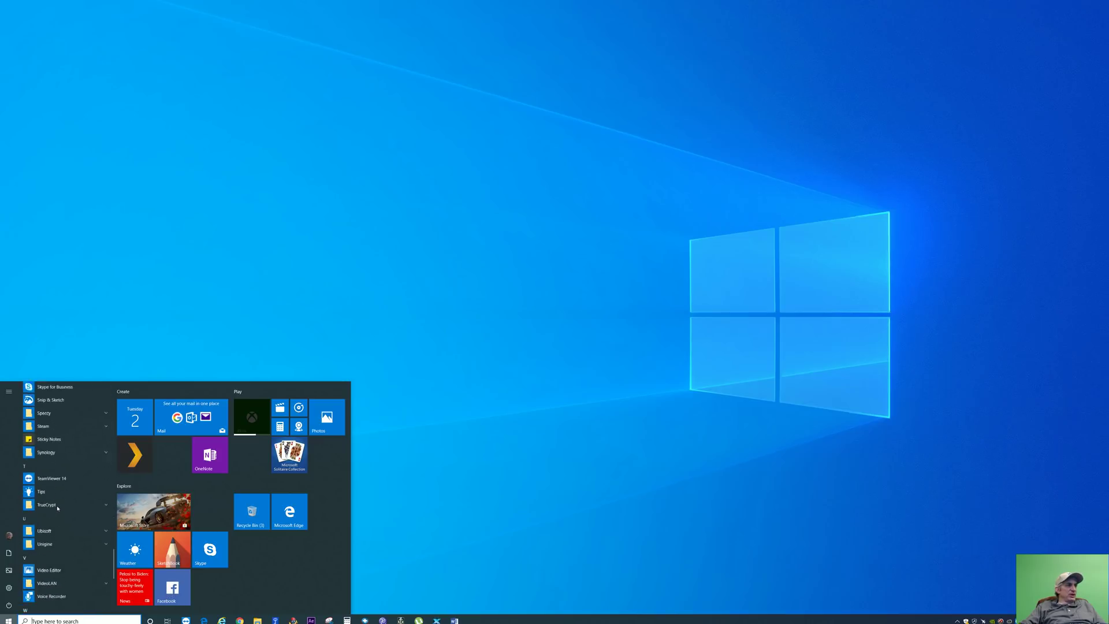
scroll(58, 510, up, 15)
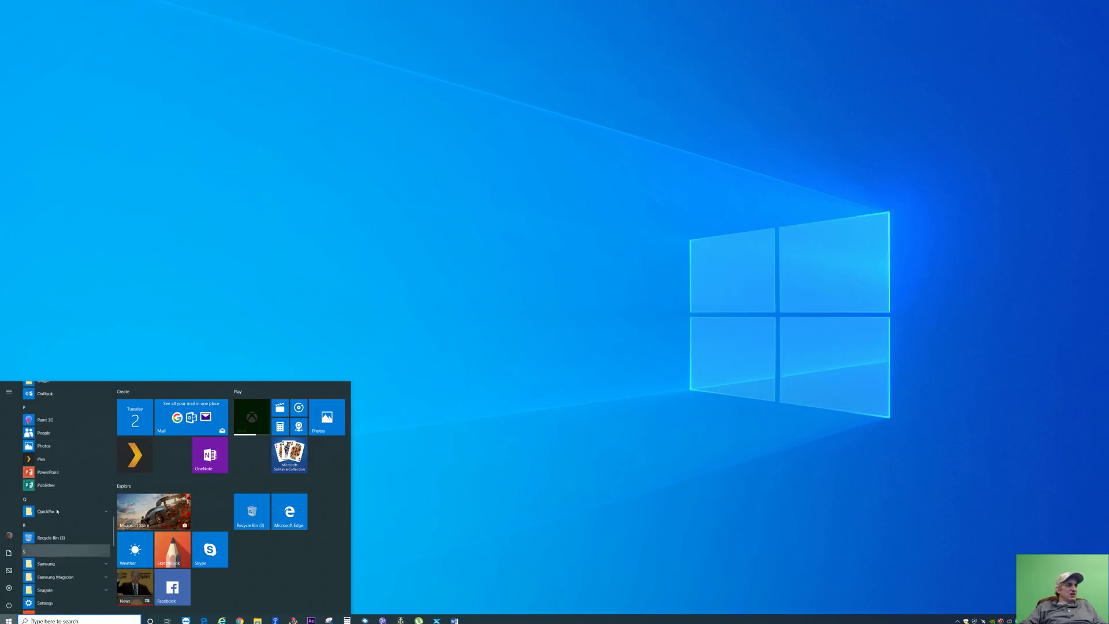
scroll(56, 511, up, 12)
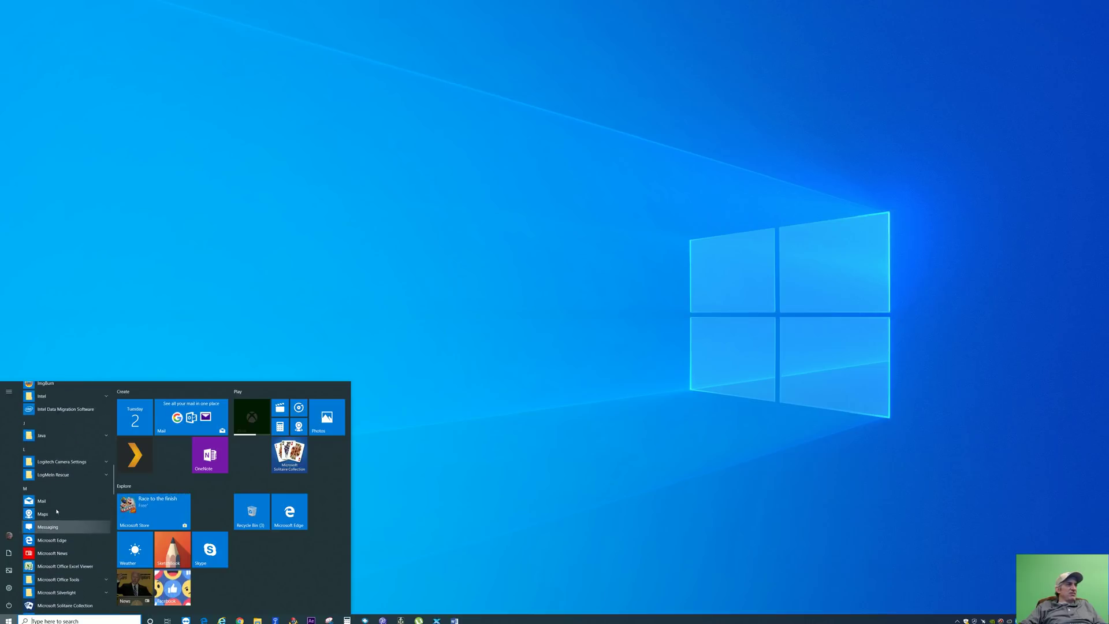
scroll(55, 511, up, 4)
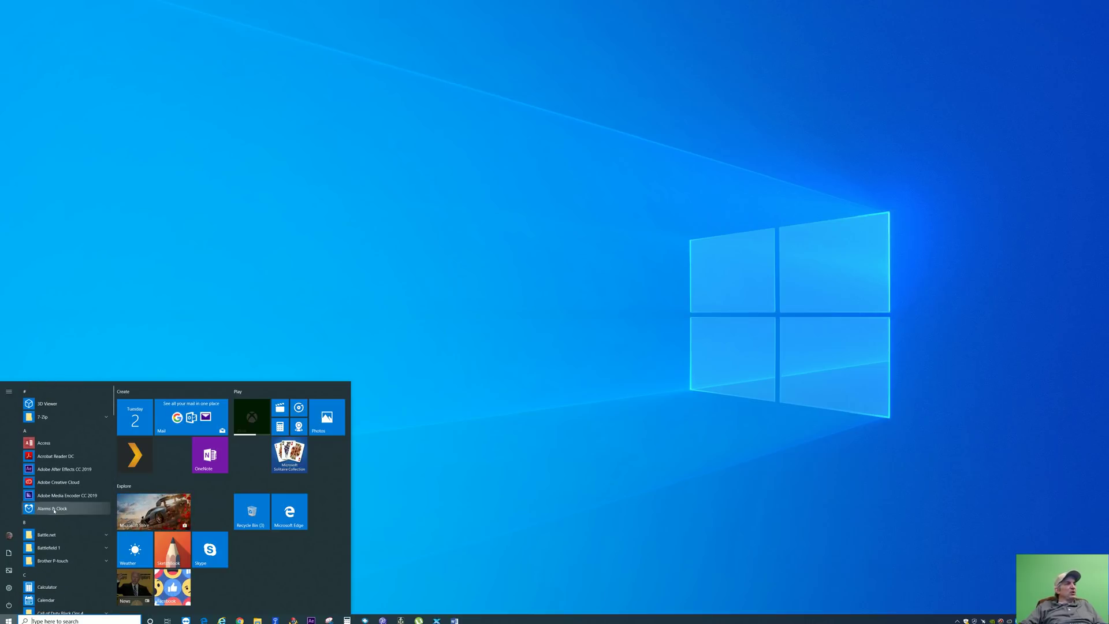
scroll(52, 505, down, 4)
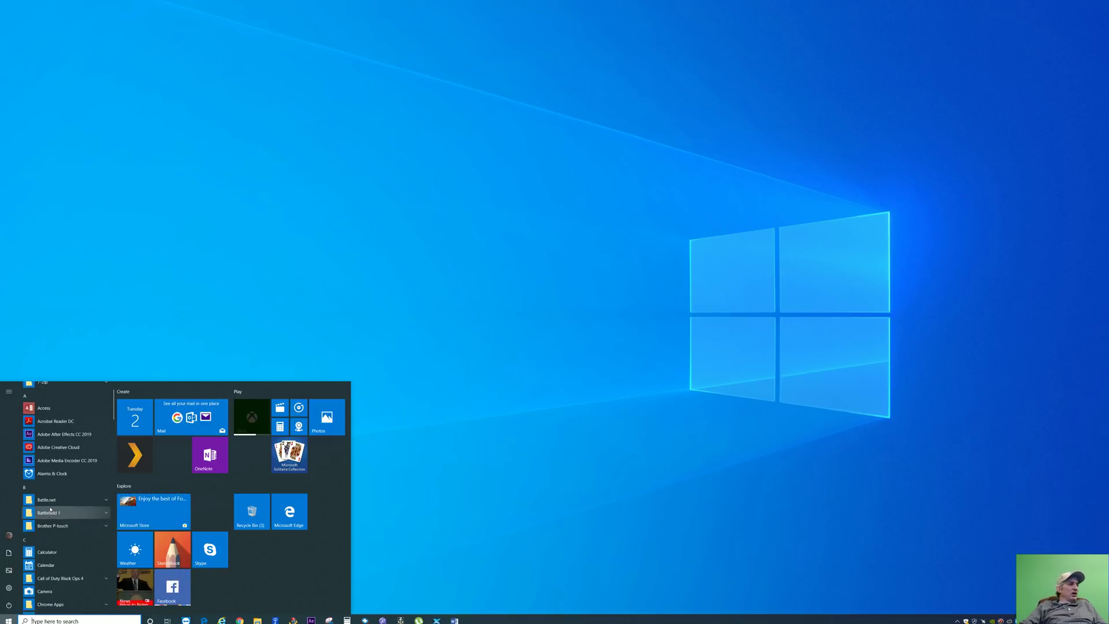
Step: Check the Calculator and Alarms & Clock shortcut menus for Uninstall, dismissing both unchanged
right_click(48, 486)
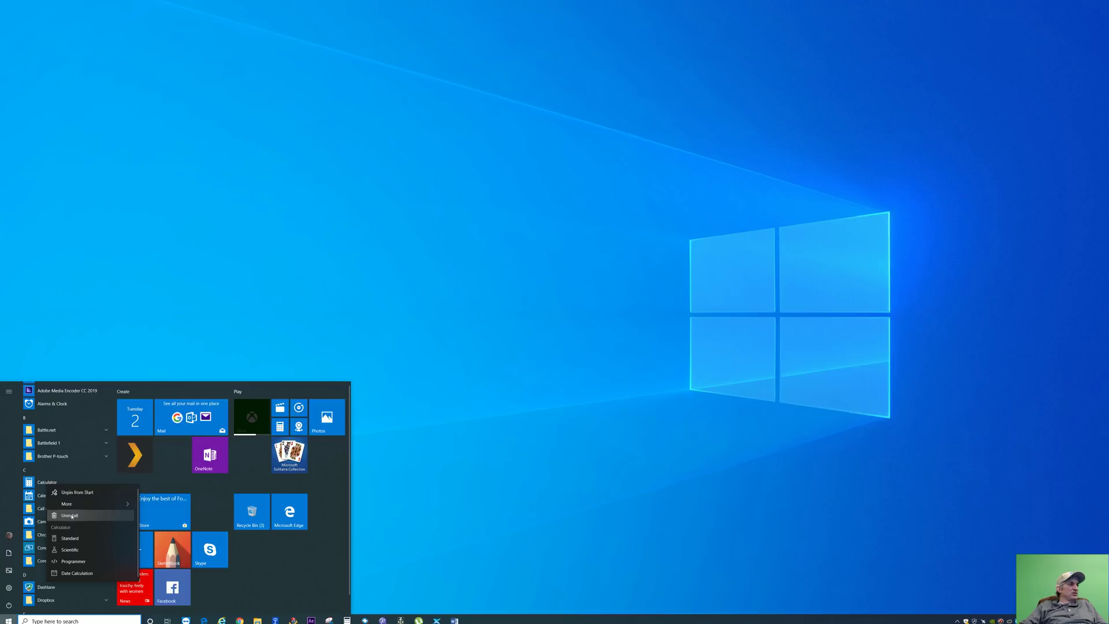
key(Escape)
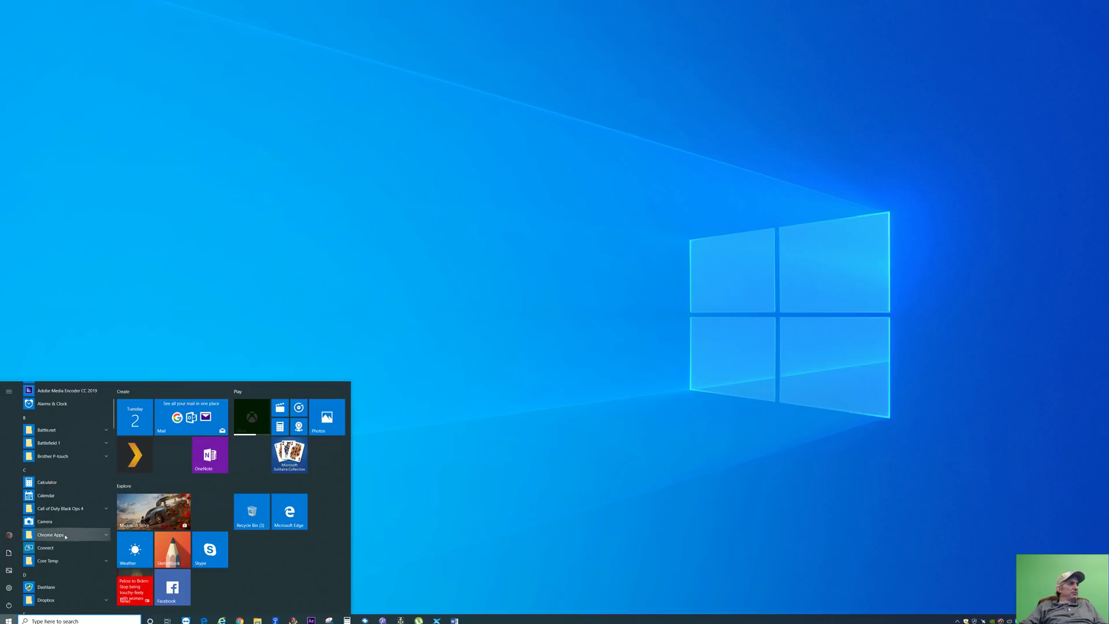
scroll(65, 537, up, 3)
right_click(62, 509)
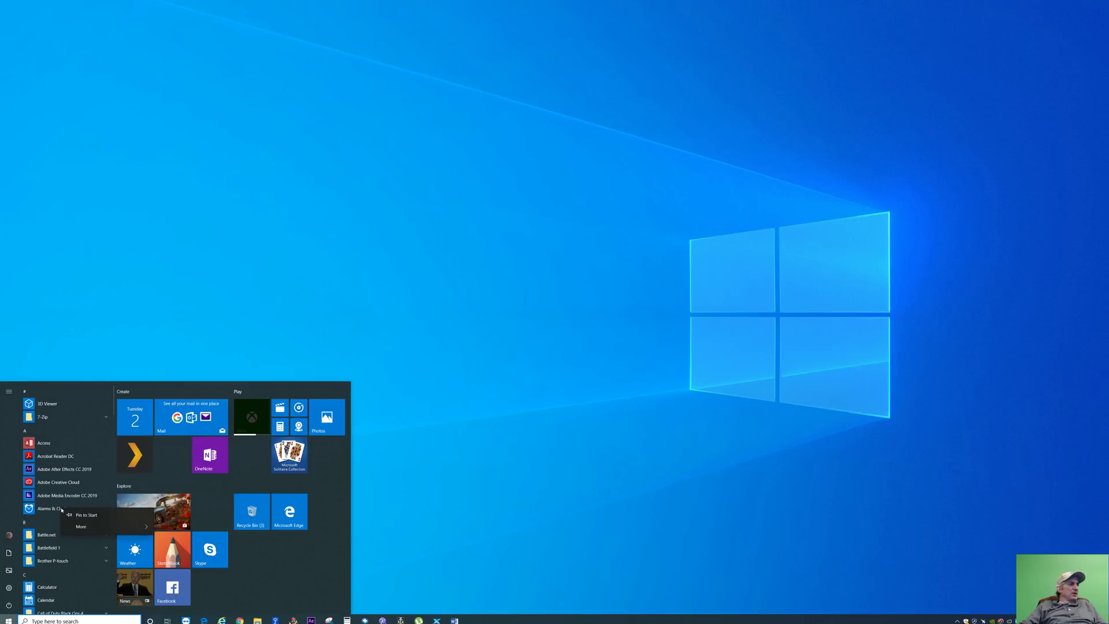
click(291, 597)
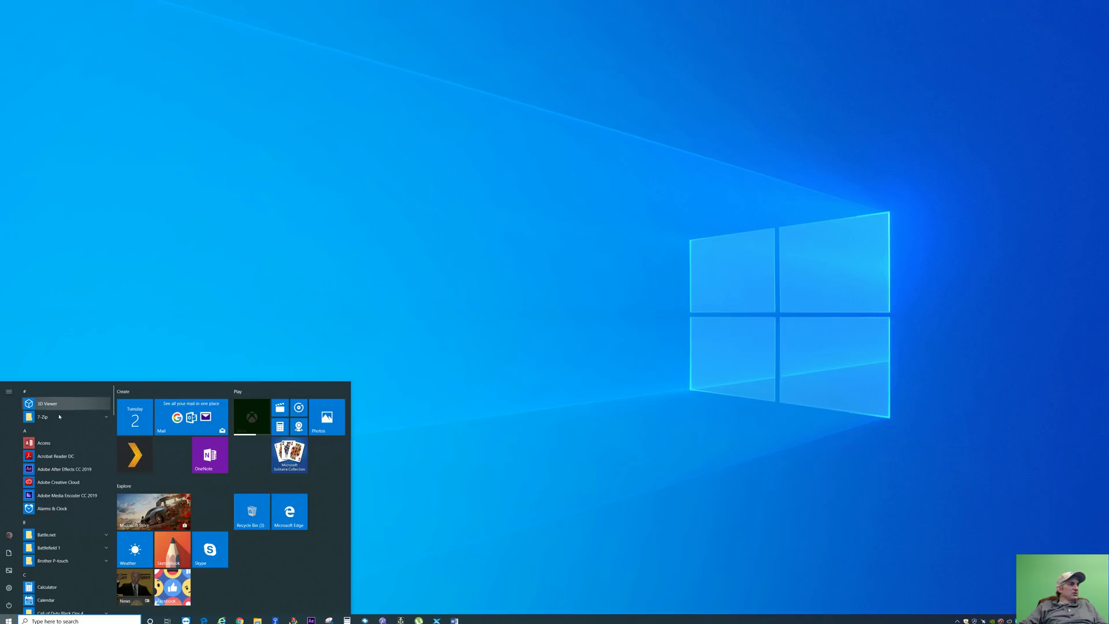
Step: Scroll down and check Paint 3D's Uninstall option without uninstalling it
scroll(57, 553, down, 10)
scroll(56, 554, down, 6)
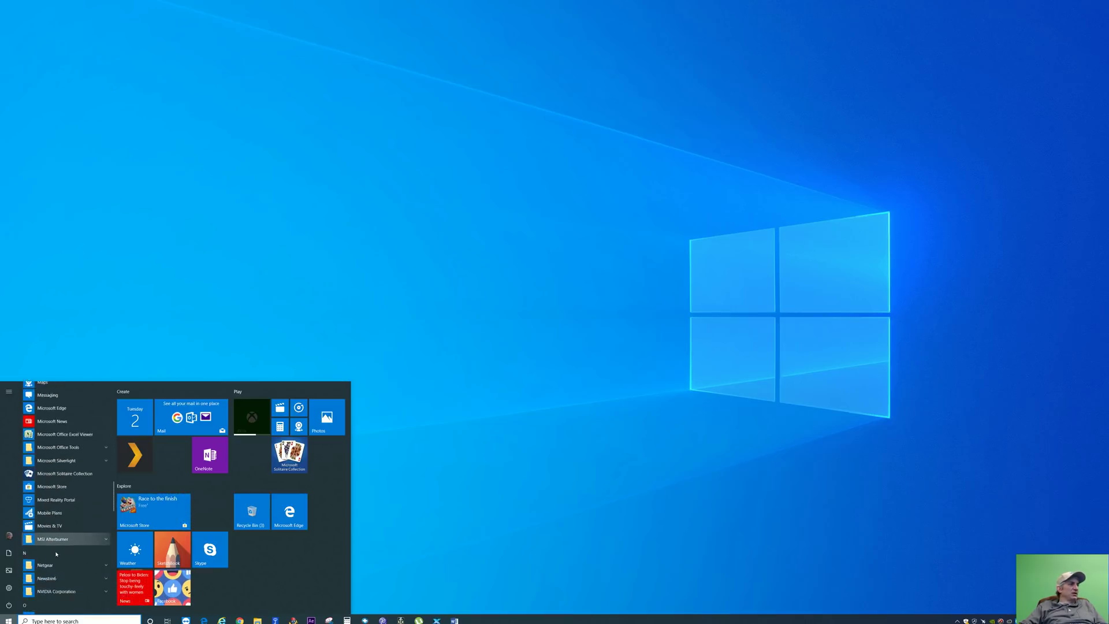
scroll(58, 543, down, 5)
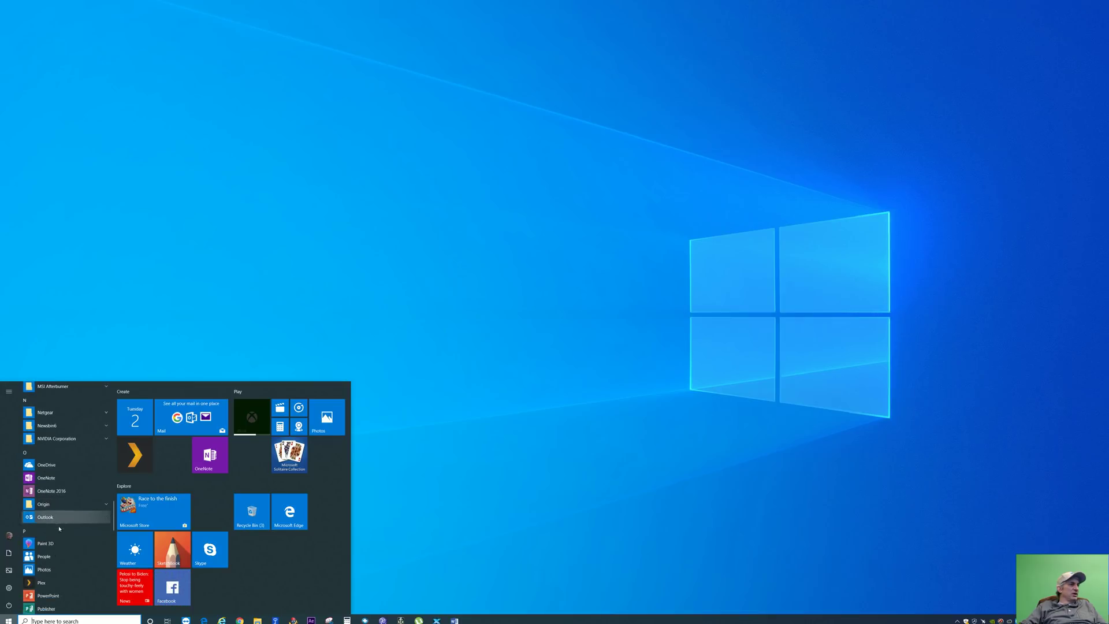
right_click(43, 544)
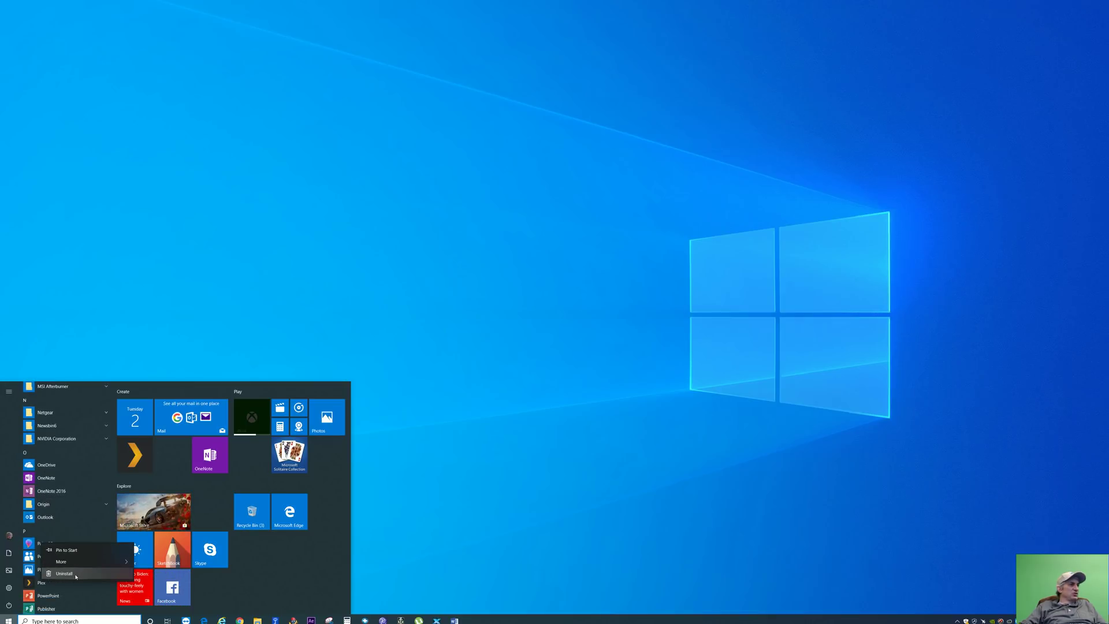
key(Escape)
Step: Confirm Sticky Notes offers Uninstall, then dismiss its menu, leaving it installed
scroll(108, 562, down, 1)
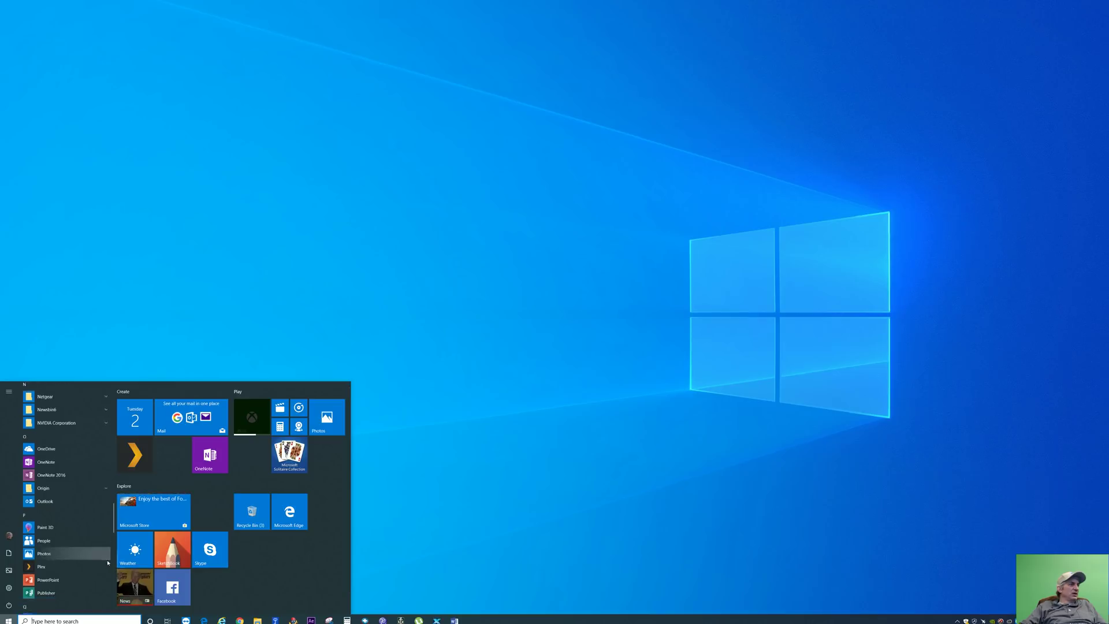
scroll(108, 563, down, 3)
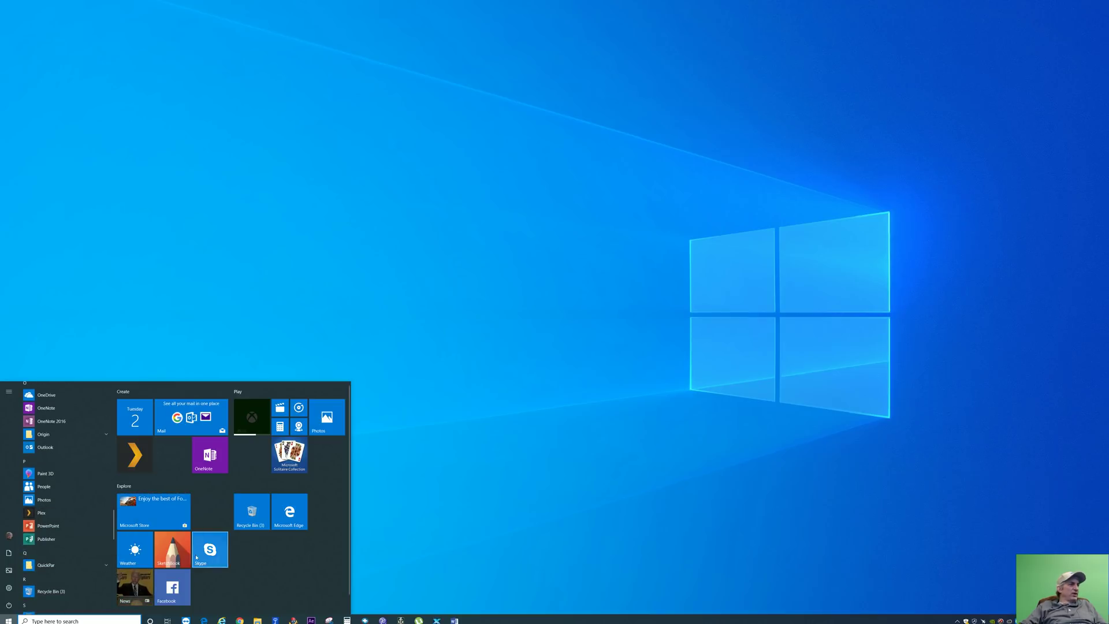
scroll(81, 476, down, 10)
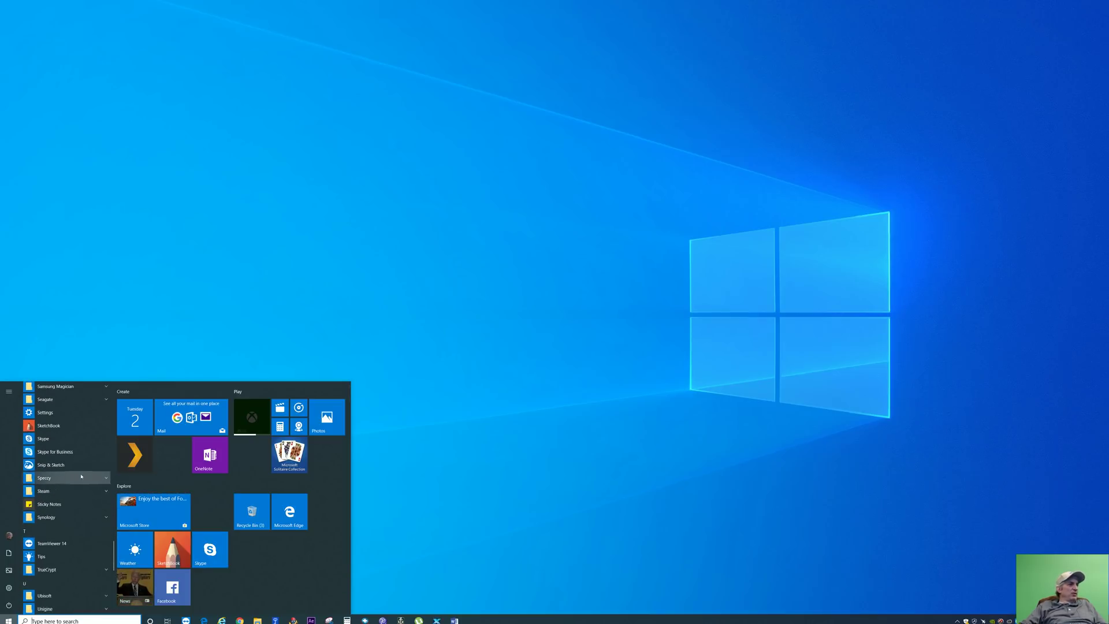
right_click(50, 504)
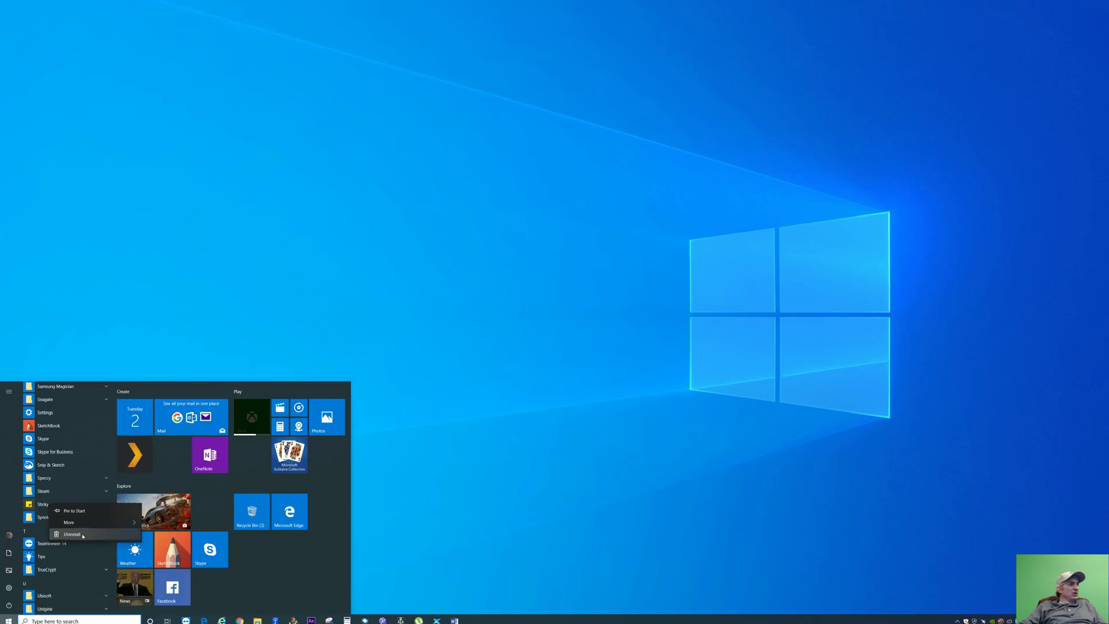
click(310, 569)
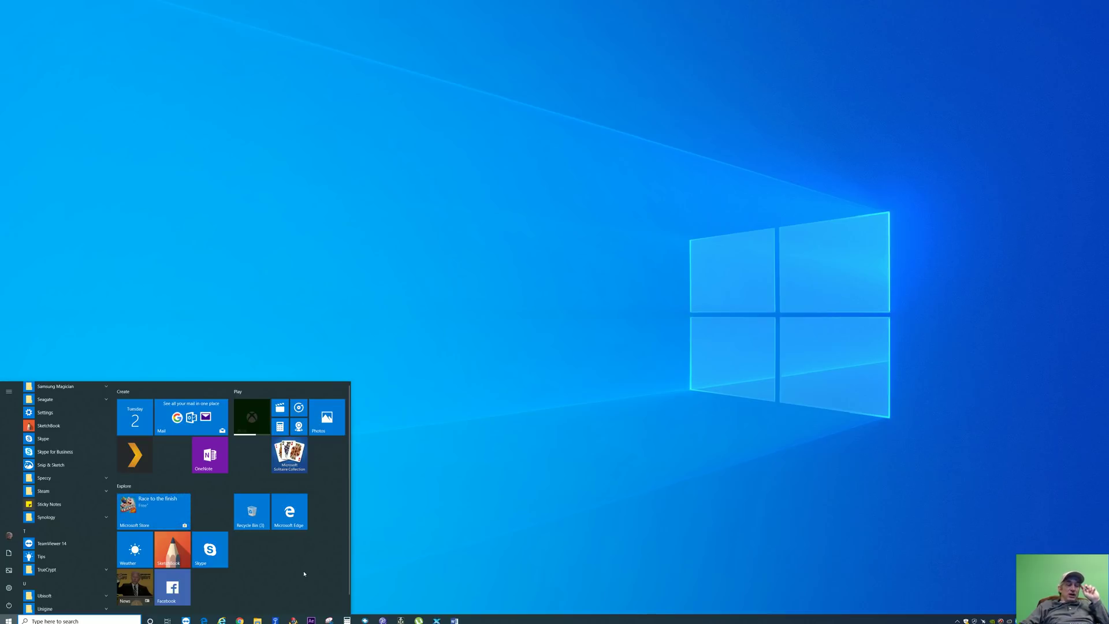
click(8, 605)
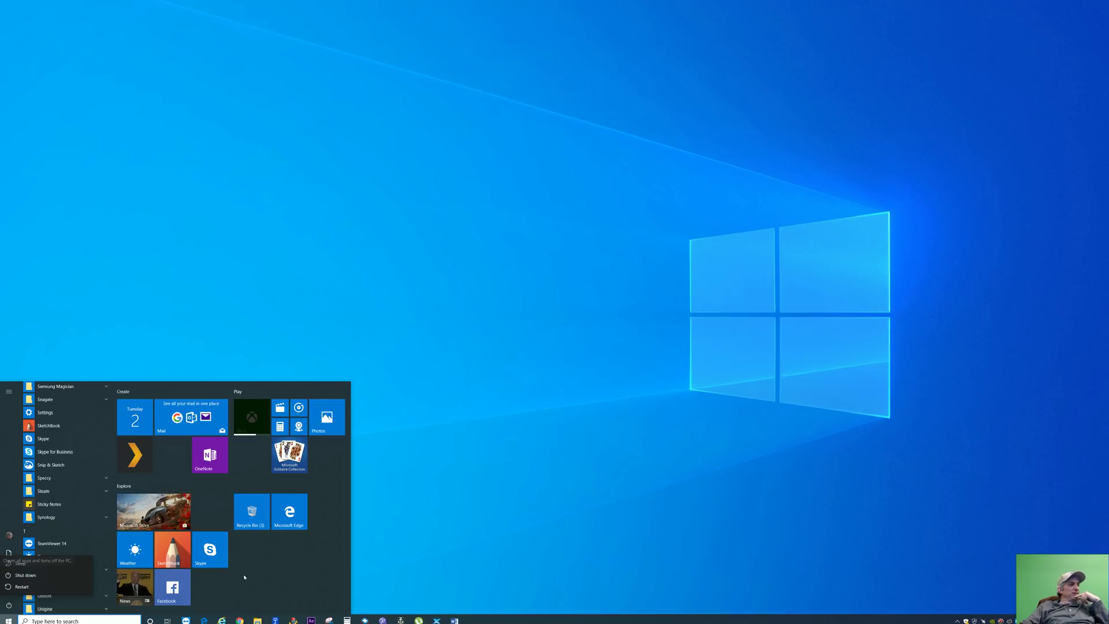
Step: Close the power options, glance at the Word notes, and minimize them again
key(Escape)
click(455, 621)
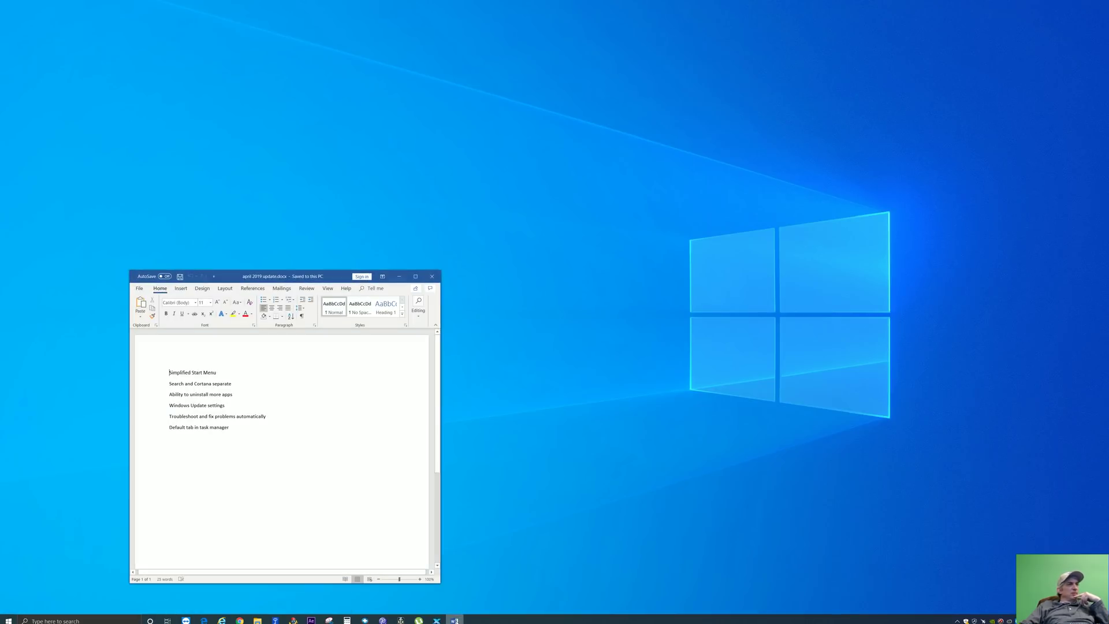
click(455, 621)
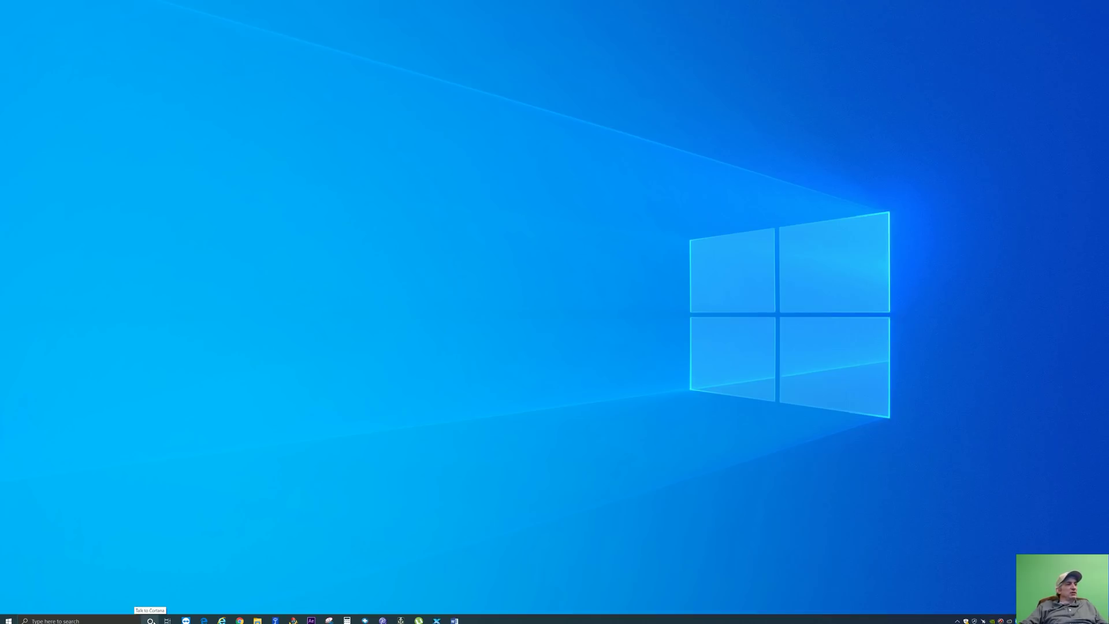
click(150, 621)
click(32, 621)
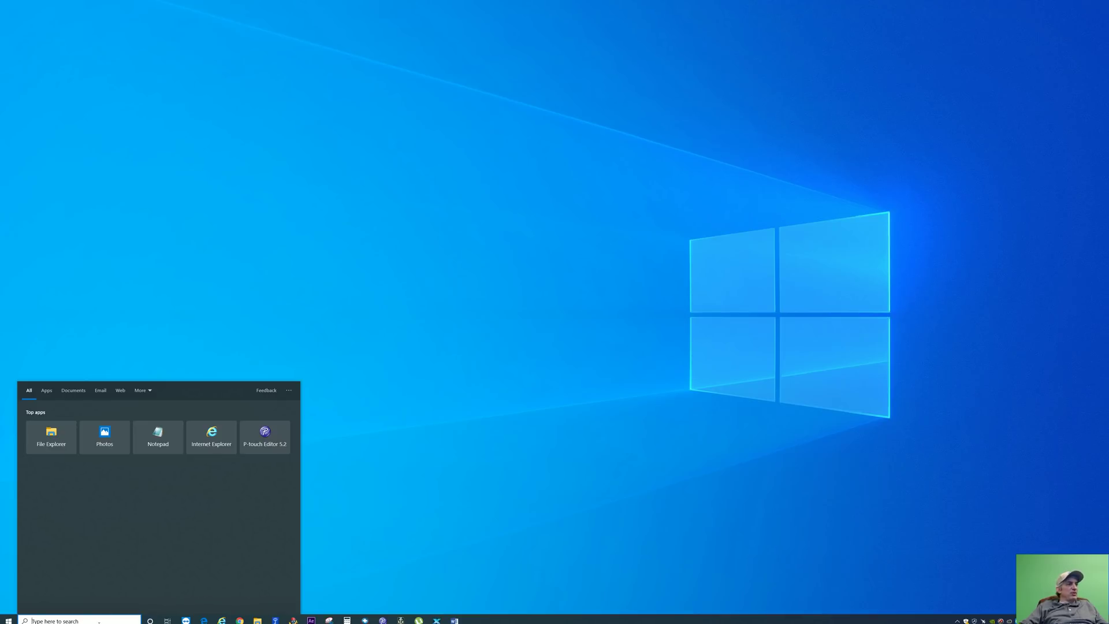
click(372, 553)
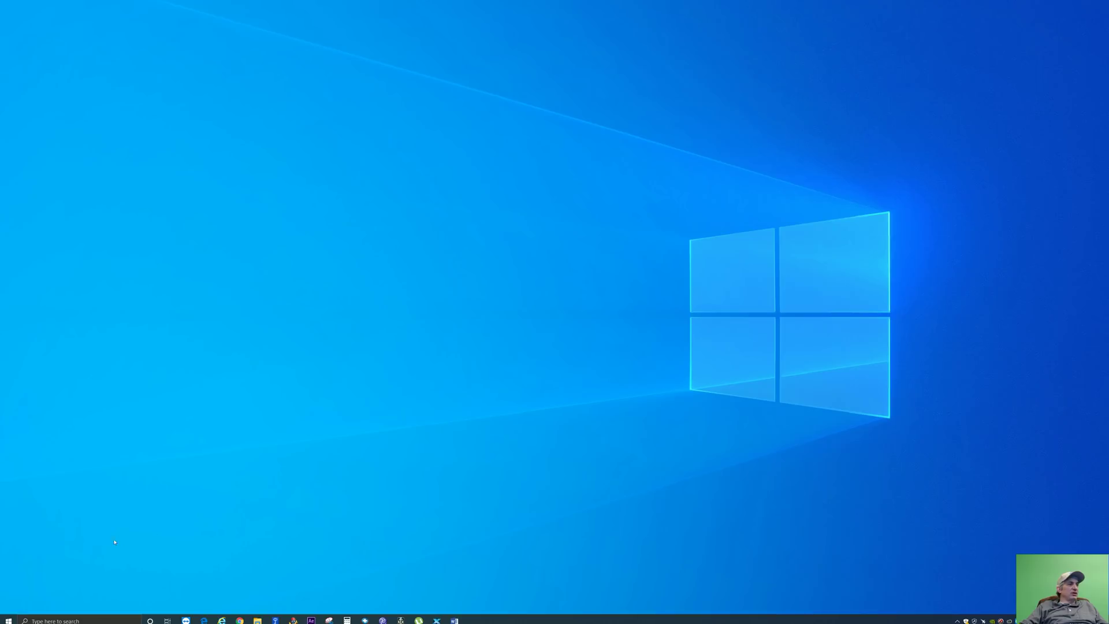
click(9, 620)
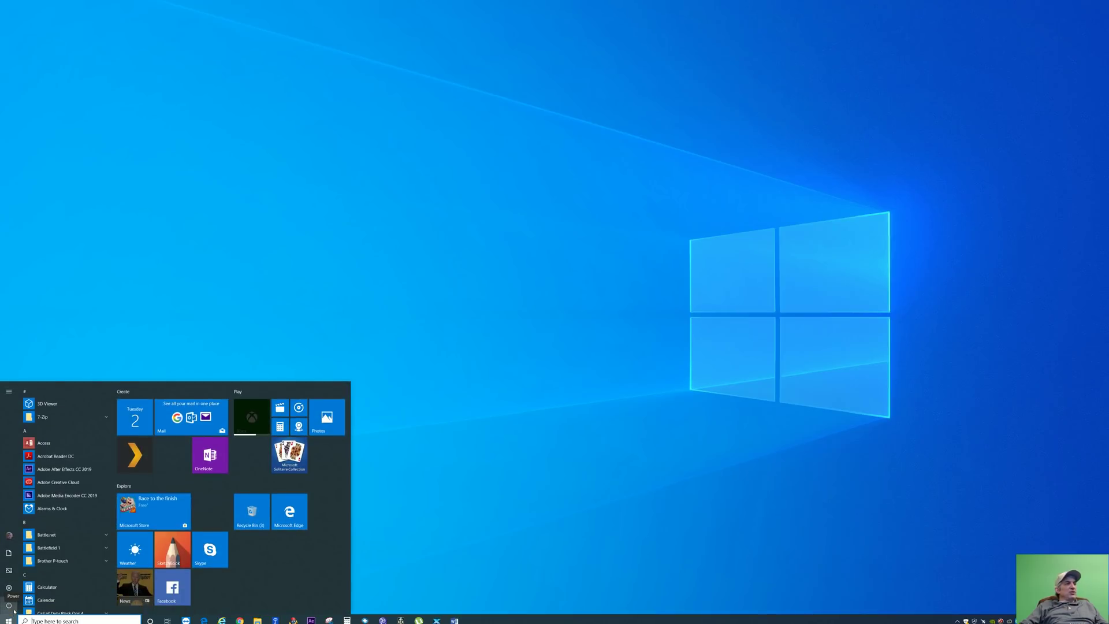
Step: Open Settings, go to Update & Security, and show Windows Update's Advanced options
click(9, 587)
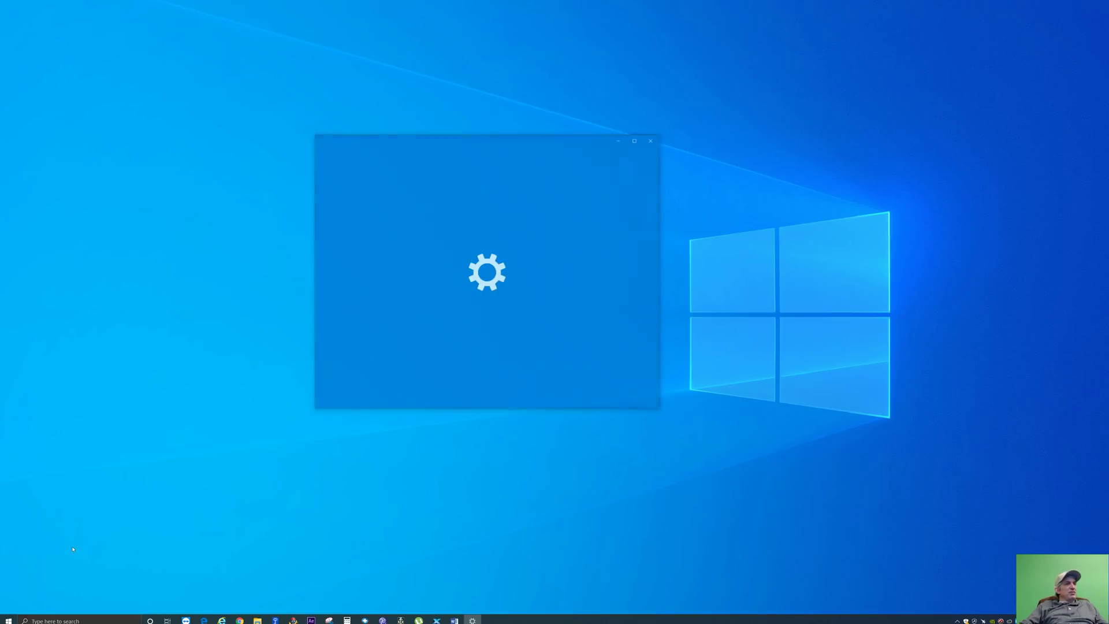
scroll(473, 373, down, 1)
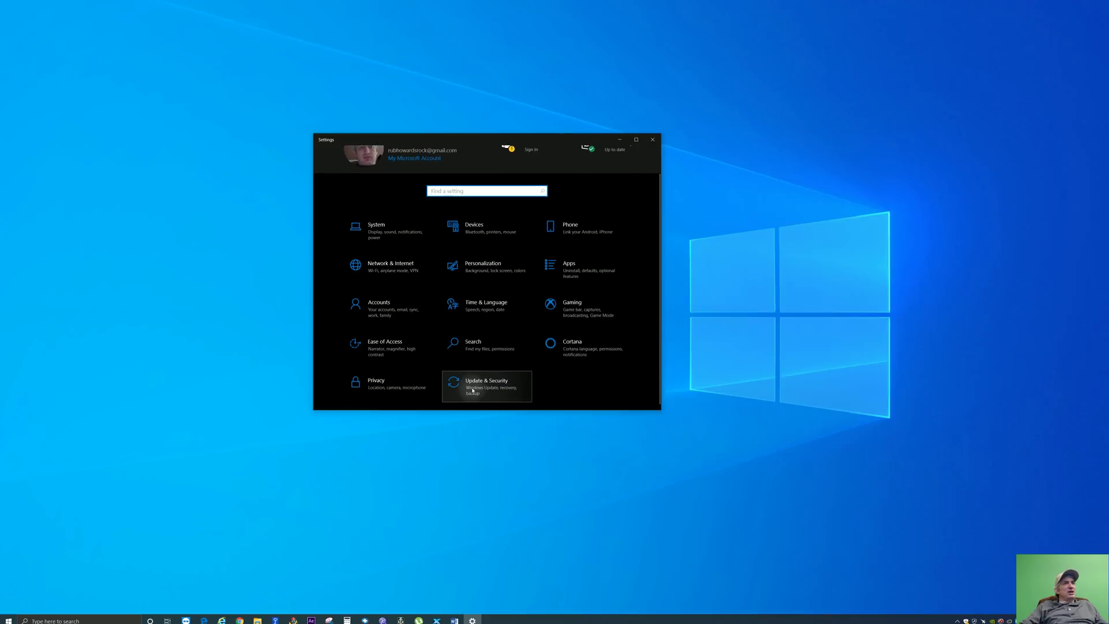
click(472, 388)
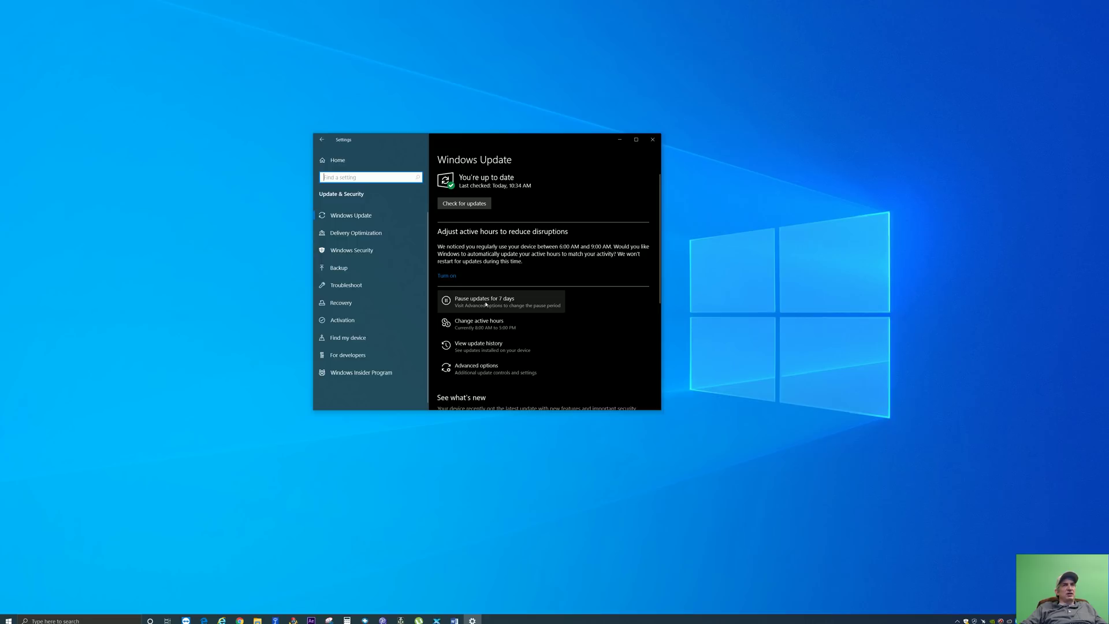
click(470, 371)
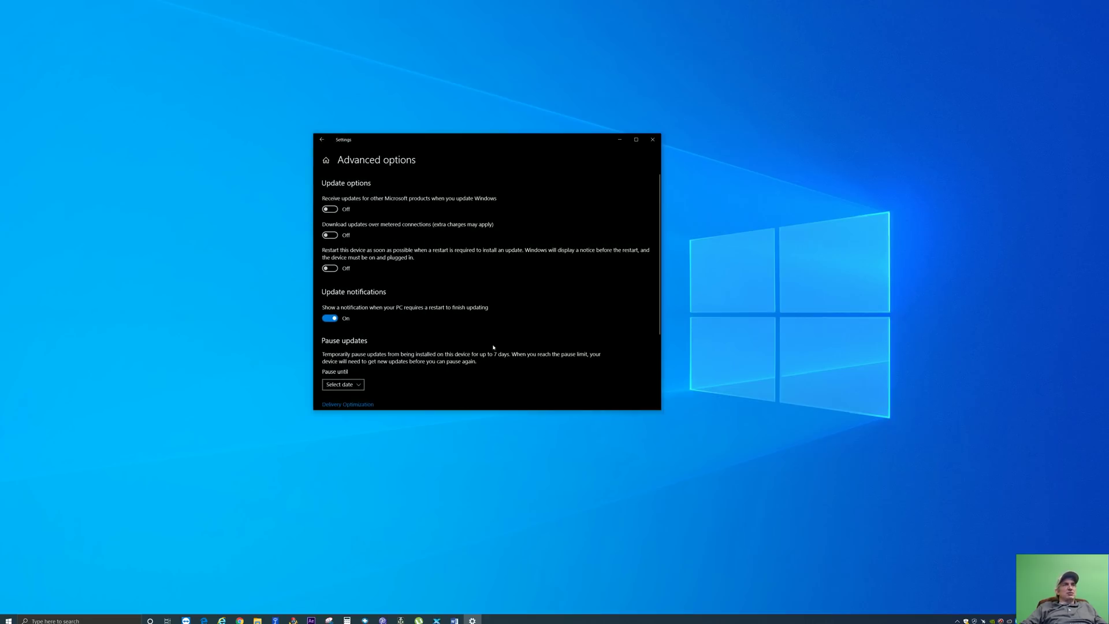
Step: Open the Pause until date list and close it without choosing a date
scroll(493, 347, down, 3)
click(359, 280)
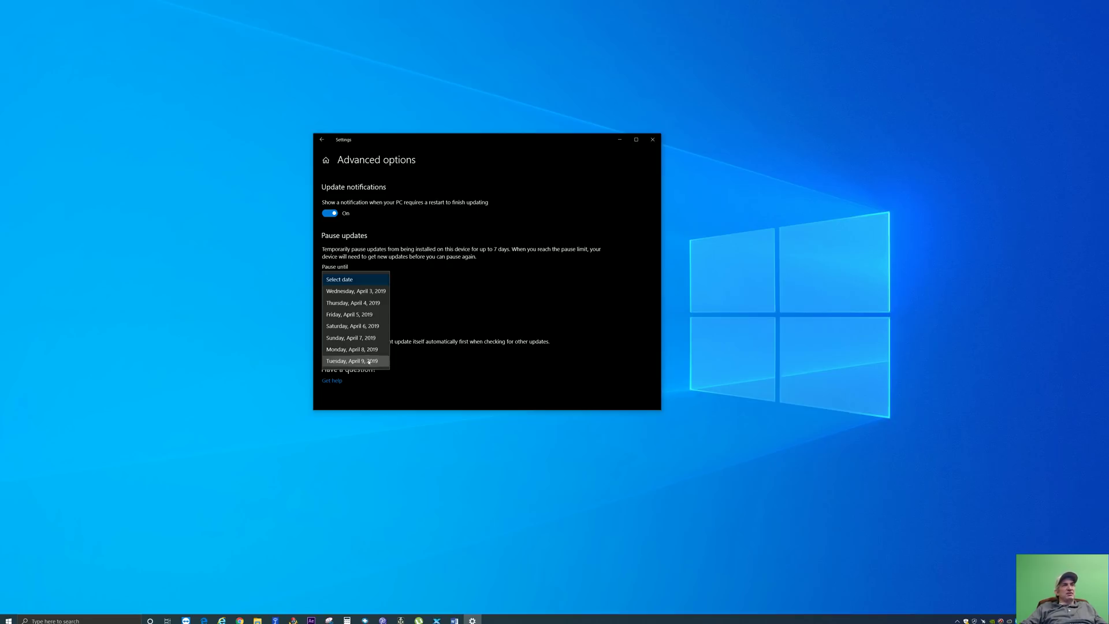
click(437, 313)
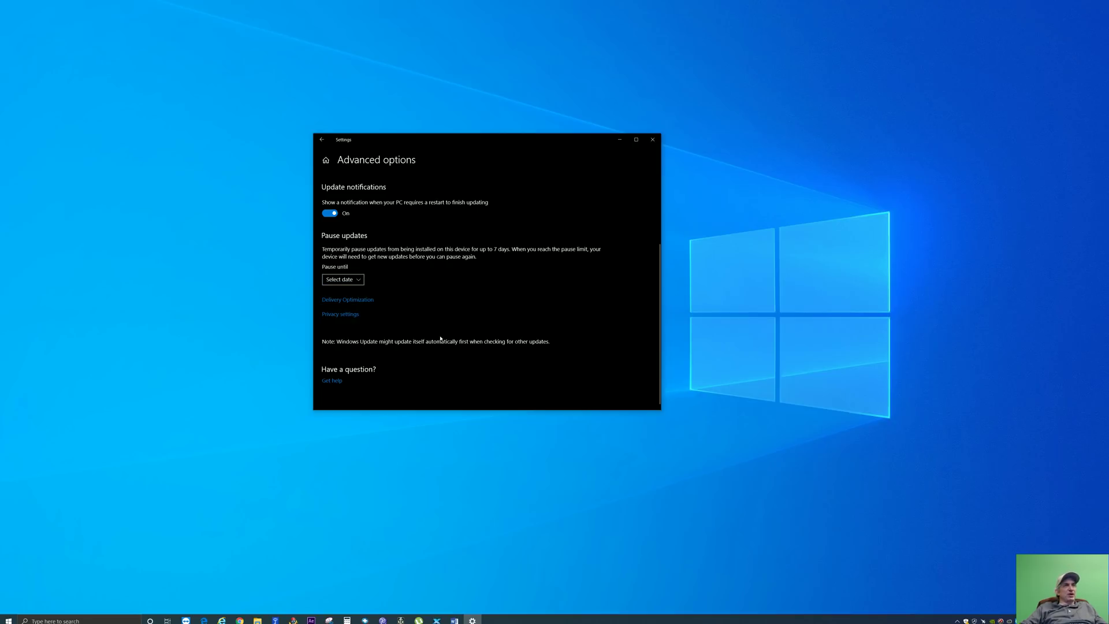
scroll(440, 339, up, 3)
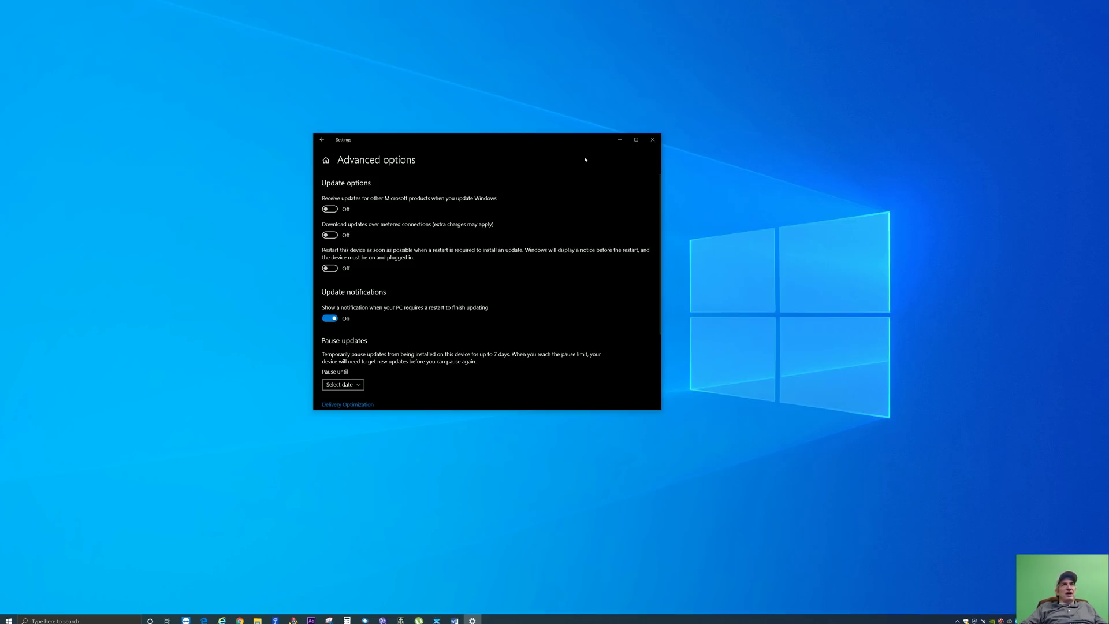
Step: Return to the Windows Update page, briefly restore and minimize the Word notes, then close Settings
click(325, 141)
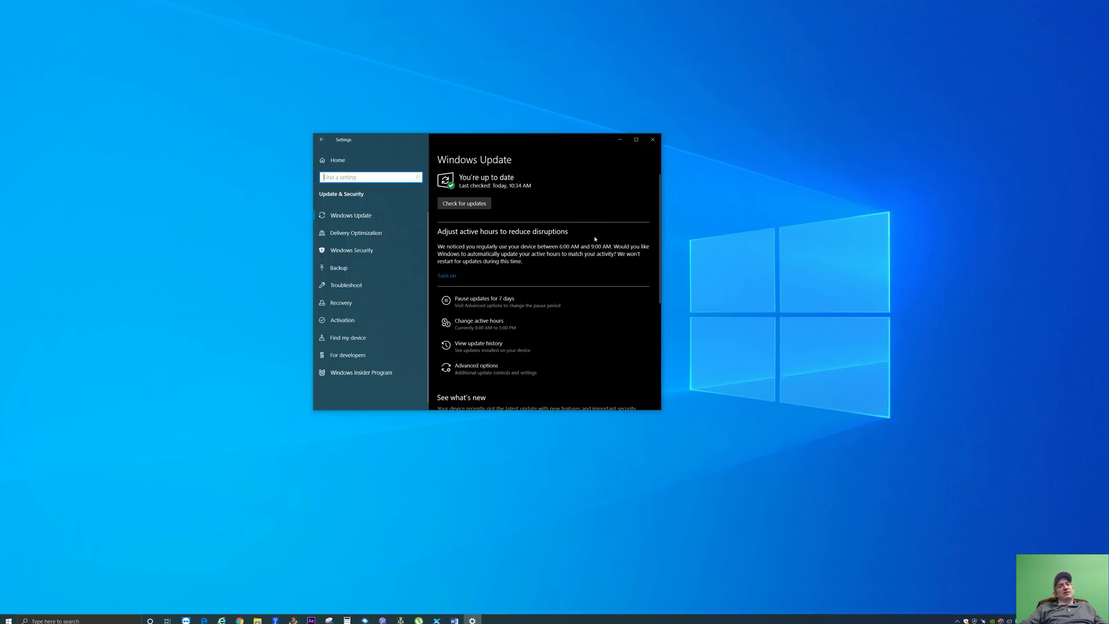
mouse_move(454, 620)
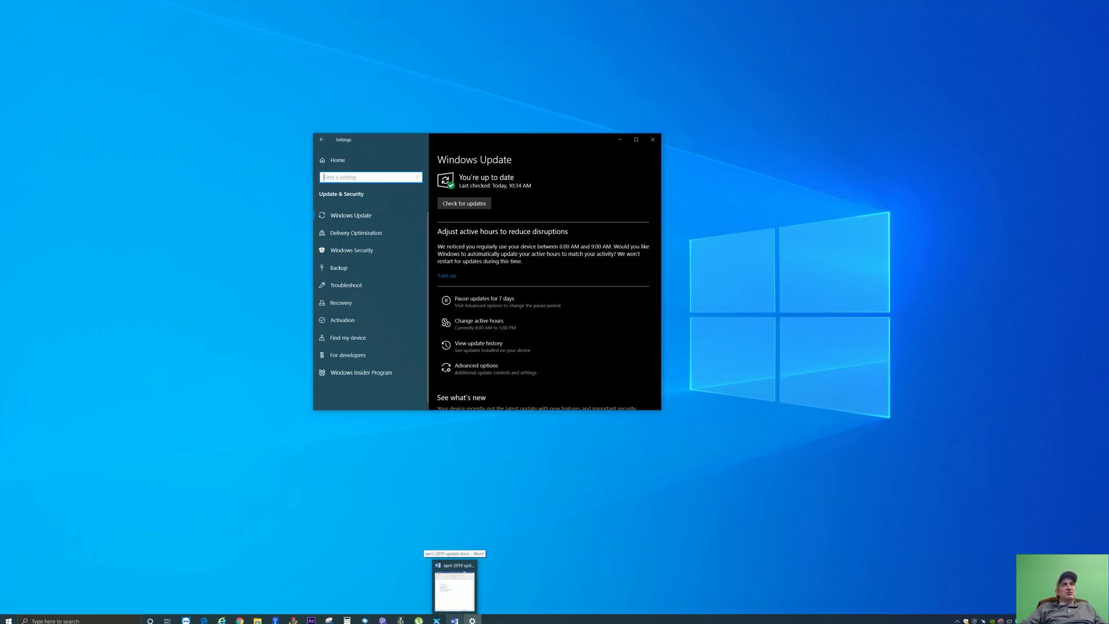
click(455, 619)
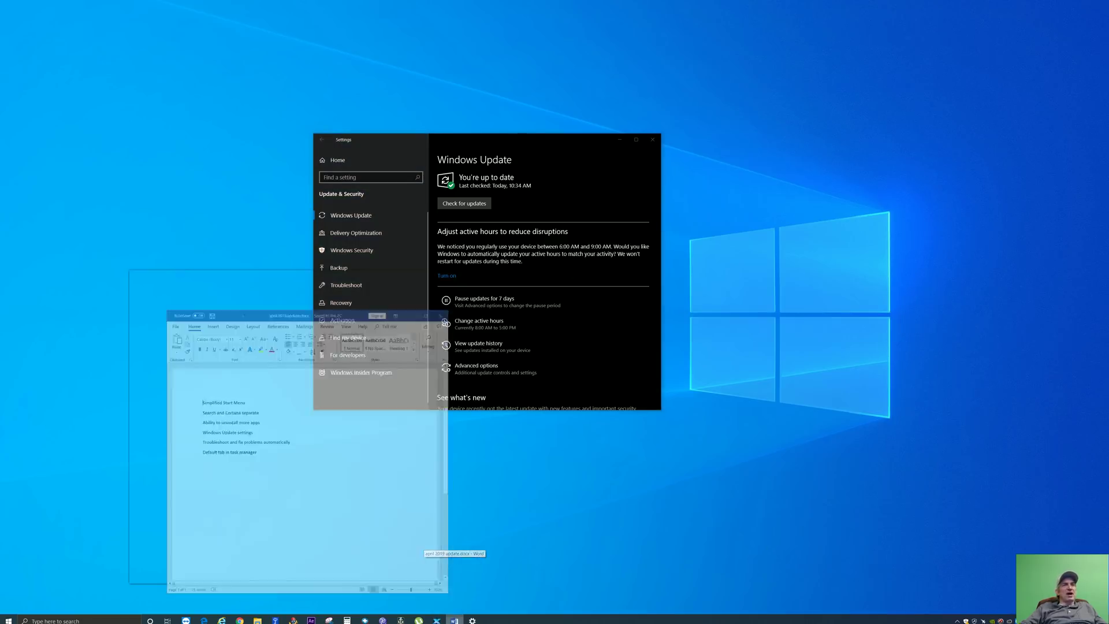
click(454, 619)
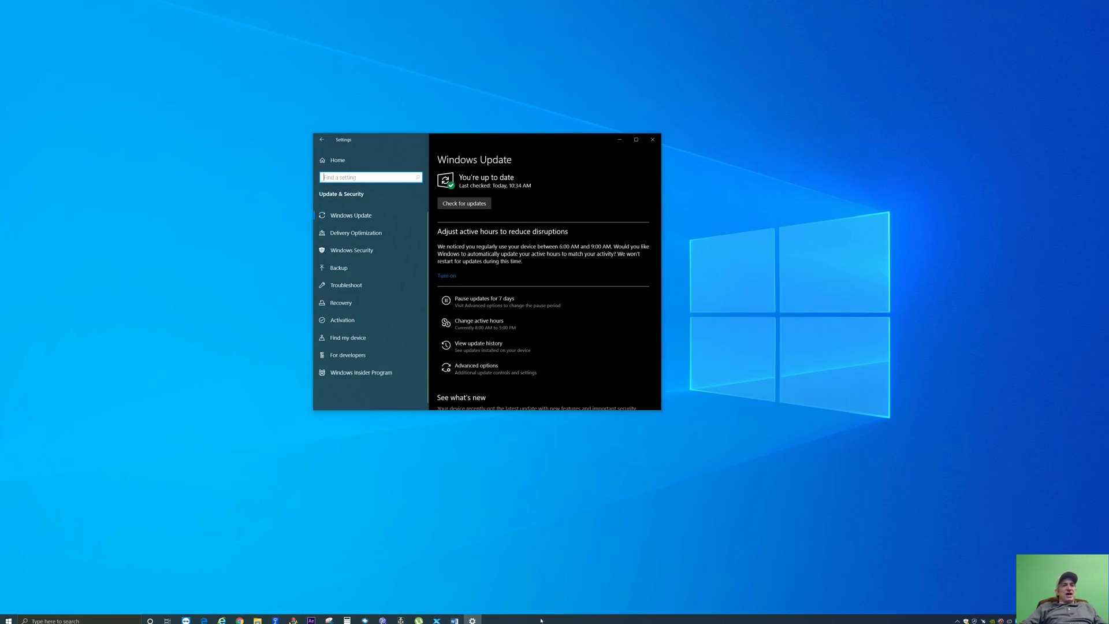
click(653, 139)
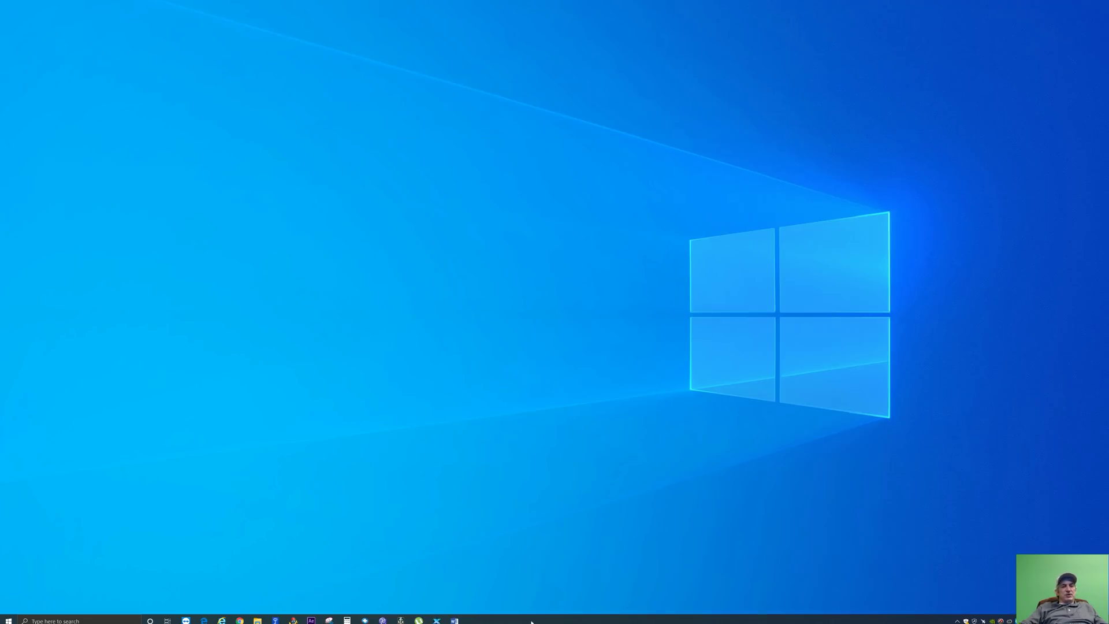
Step: Launch Task Manager from the taskbar menu and look through its Options menu
right_click(510, 622)
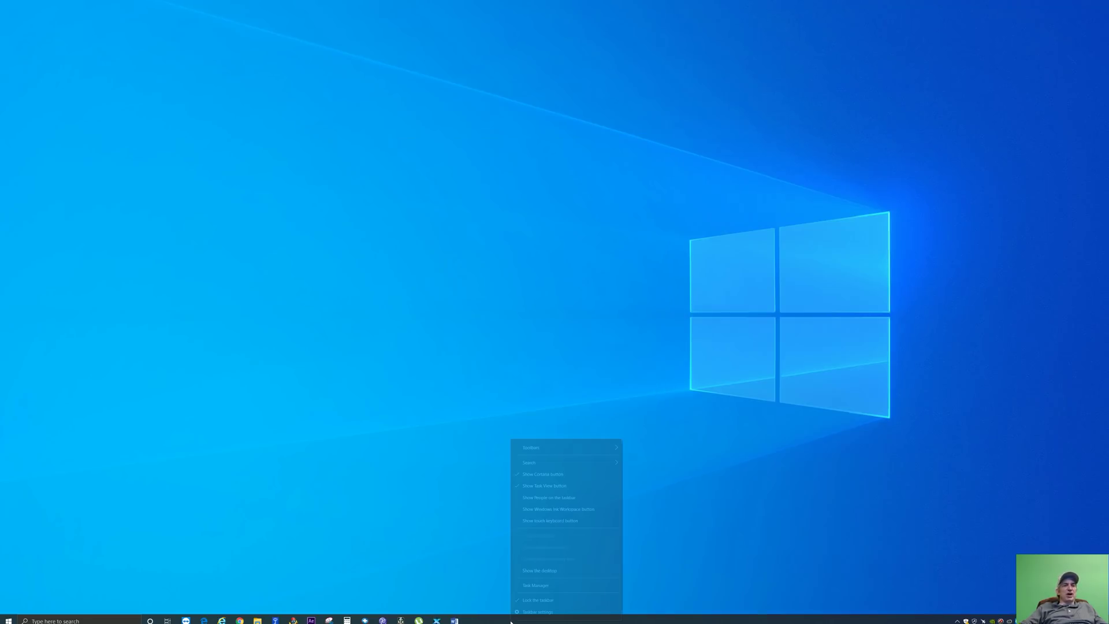
click(531, 587)
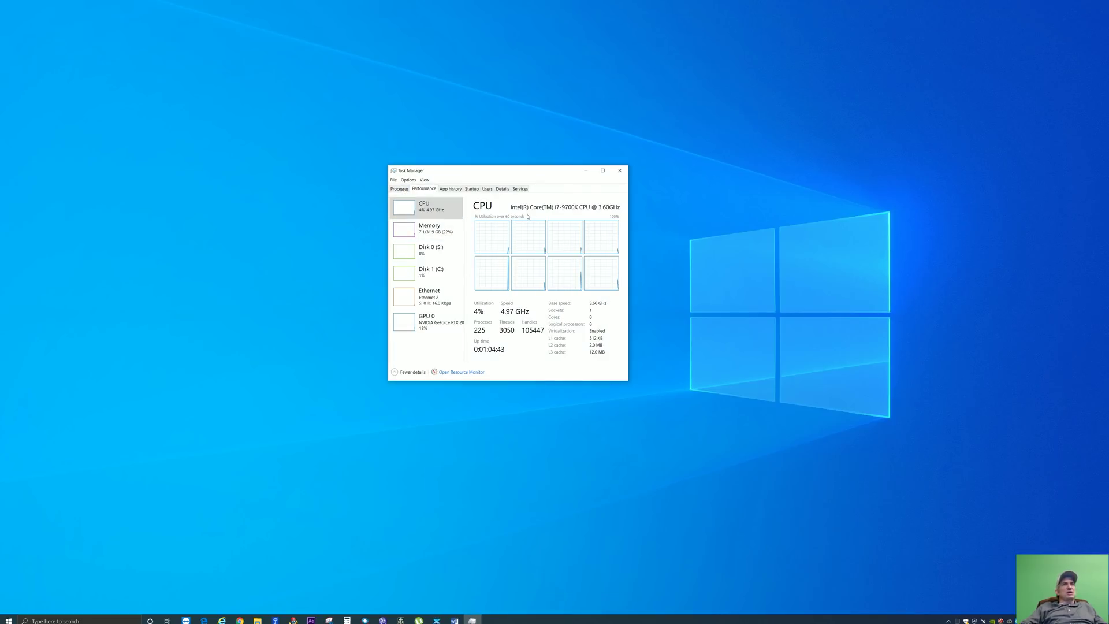
click(409, 180)
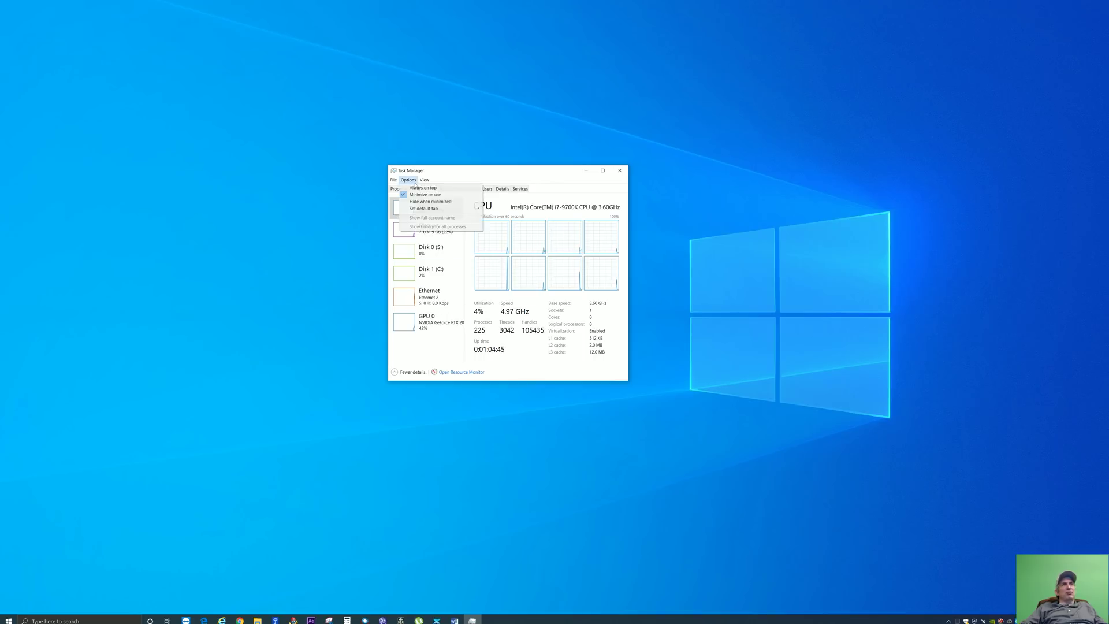
click(422, 192)
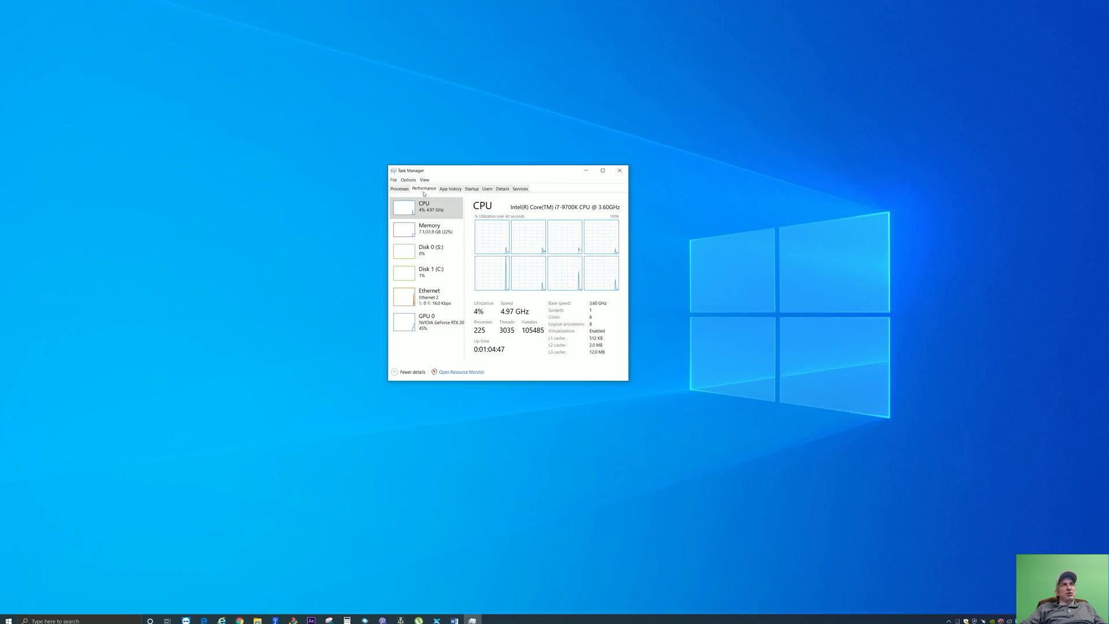
Step: Browse the Processes, Performance, App history and Startup tabs, ending on the CPU graphs
click(400, 189)
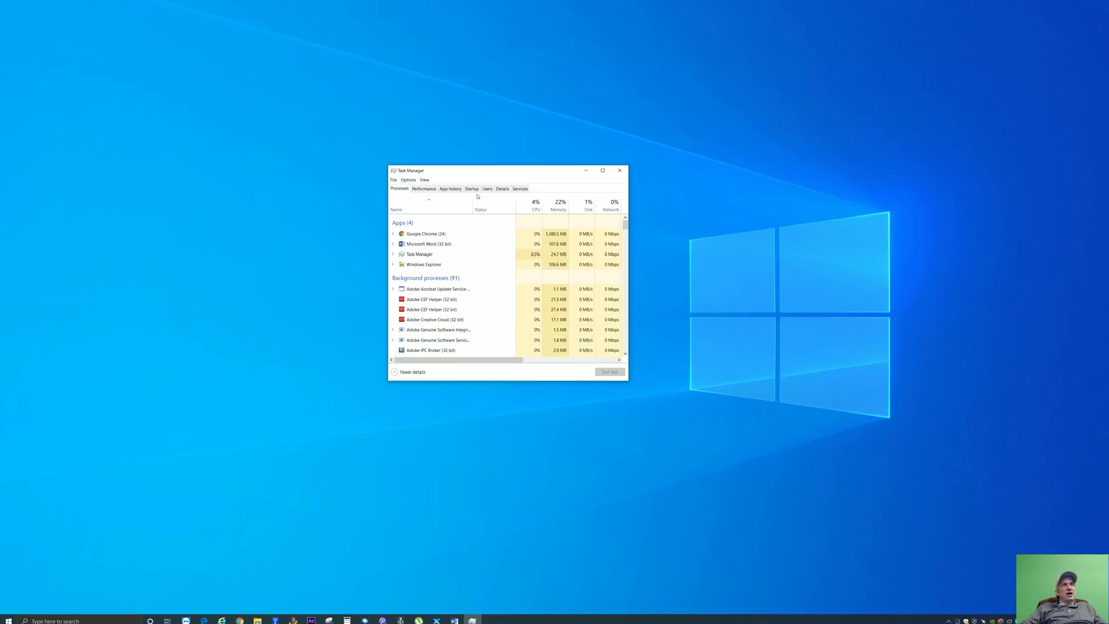
click(437, 192)
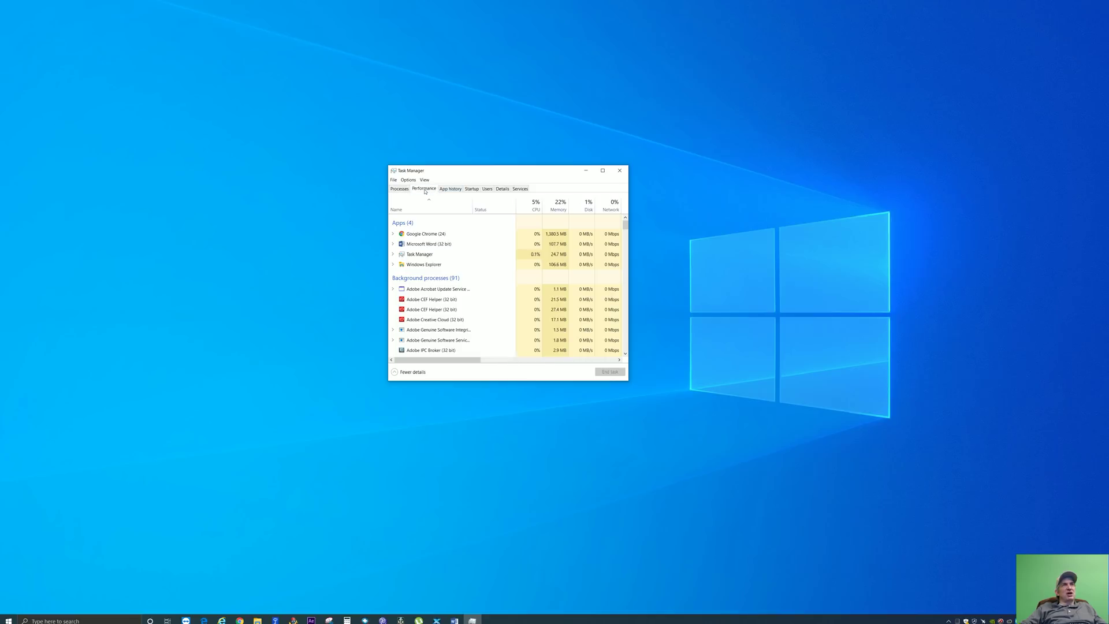
click(453, 192)
click(471, 189)
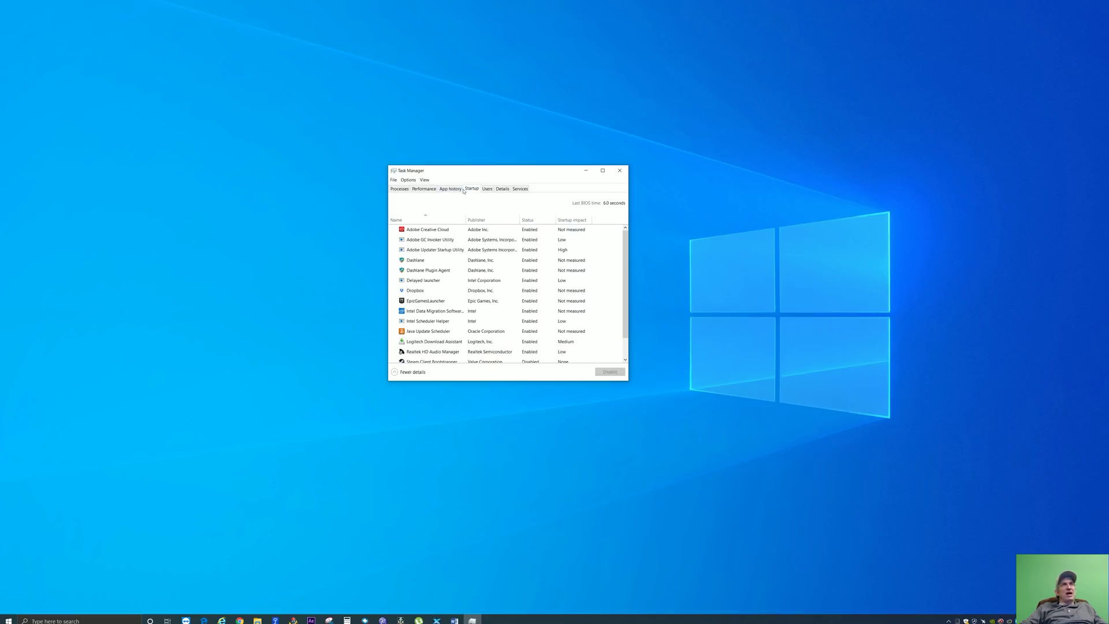
click(424, 188)
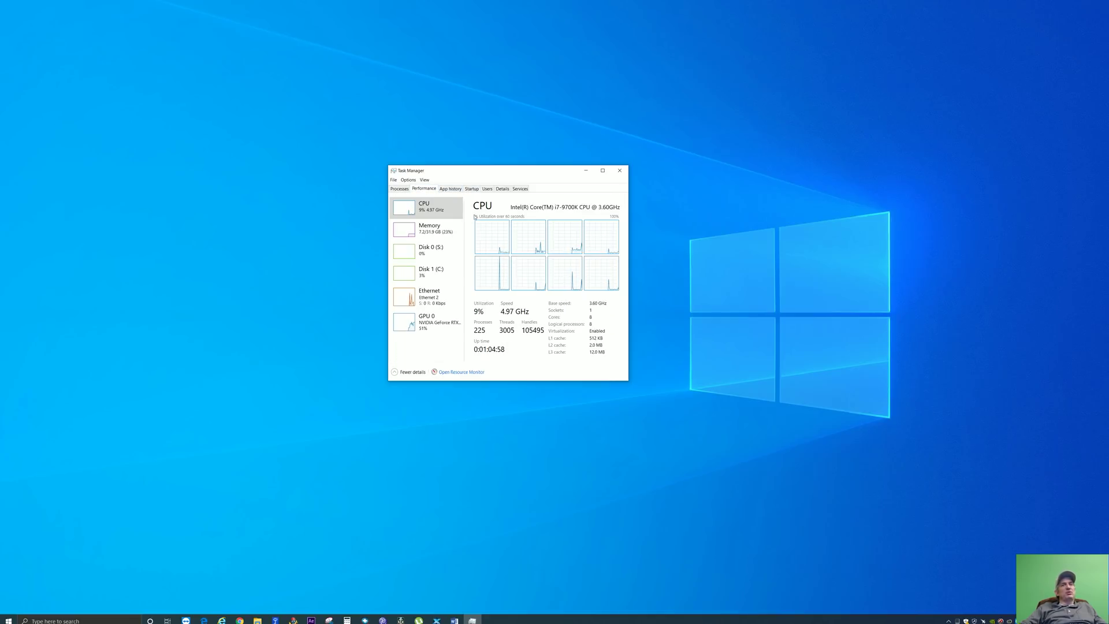
click(408, 179)
mouse_move(420, 209)
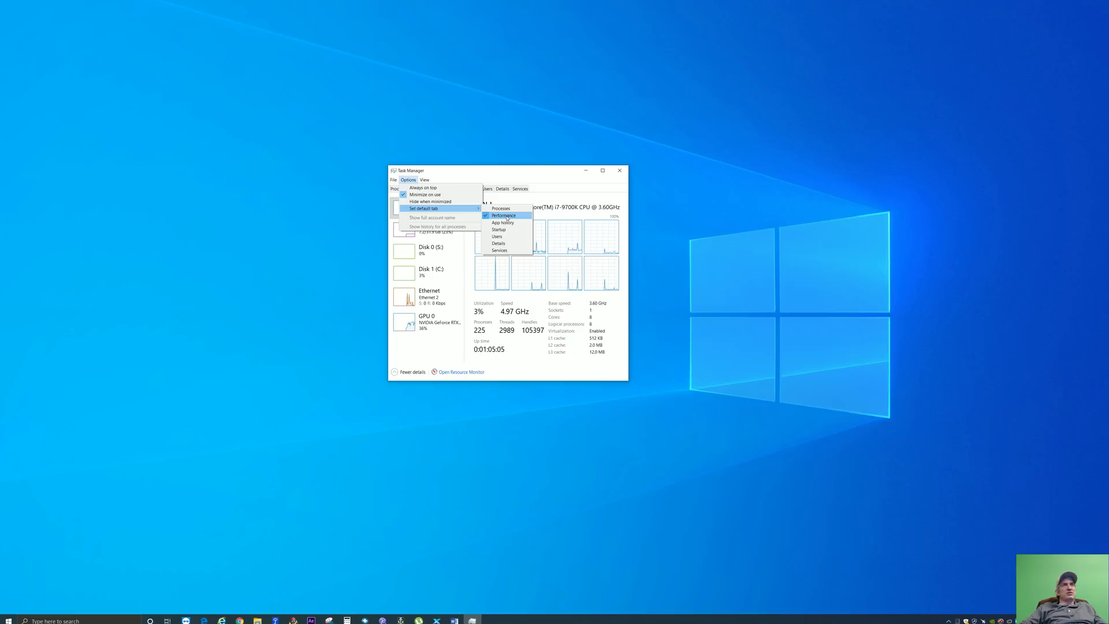
Step: Set Performance as Task Manager's default tab, compare GPU 0 and CPU graphs, then close it
click(544, 180)
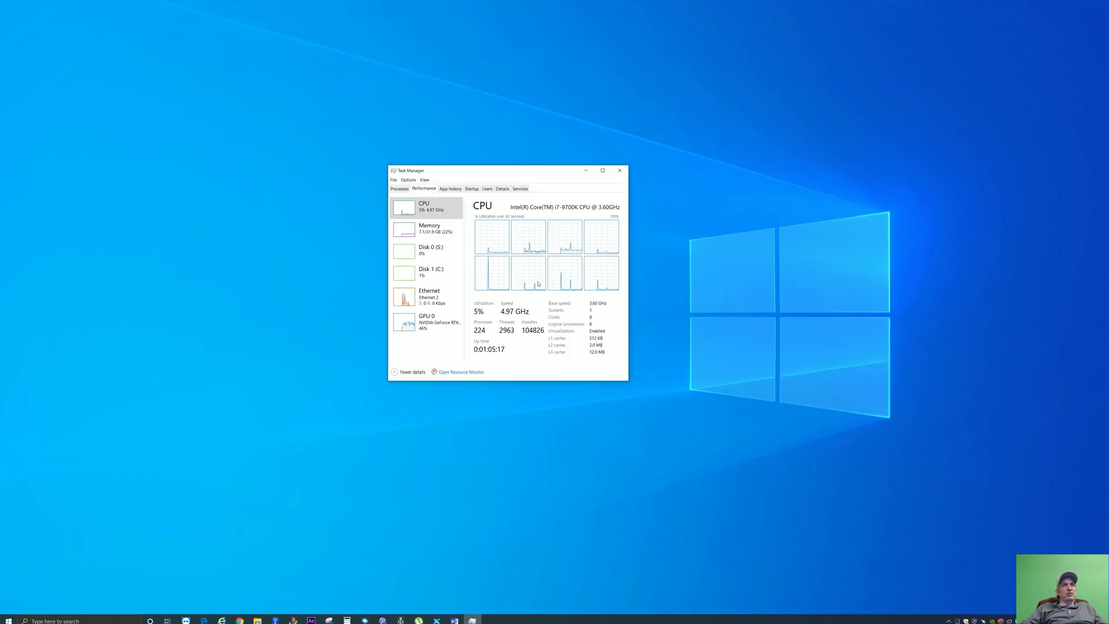
click(436, 330)
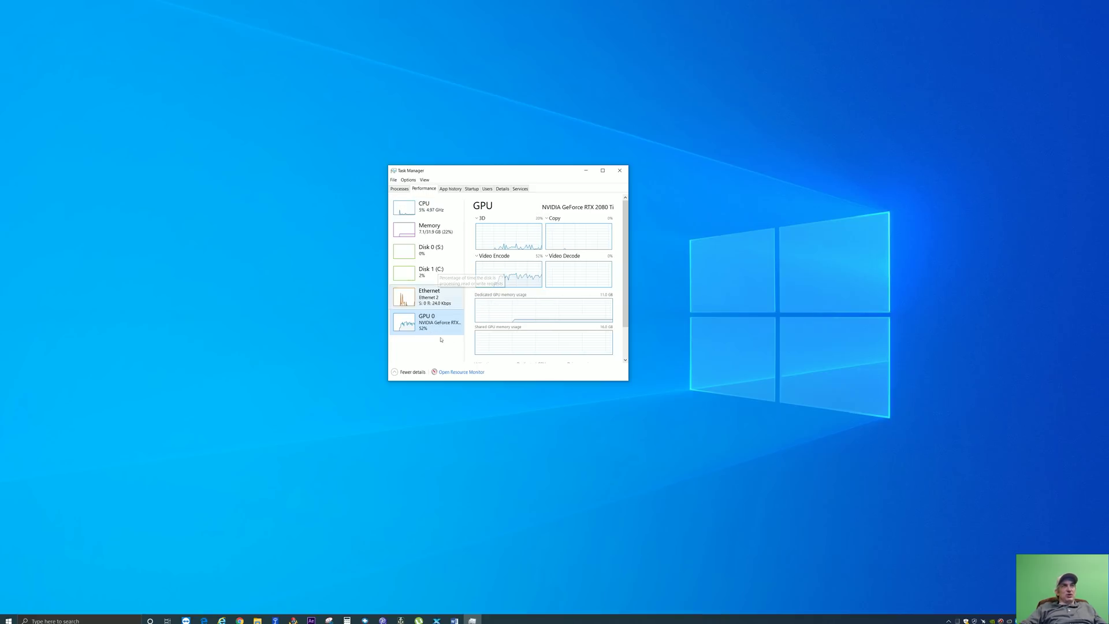
click(452, 209)
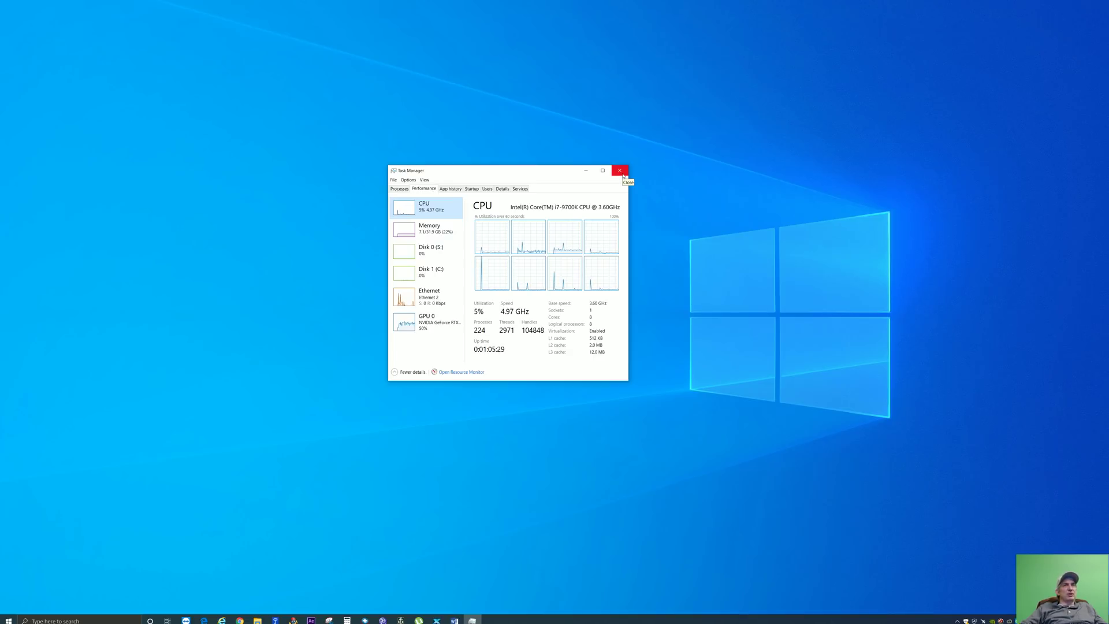
click(622, 173)
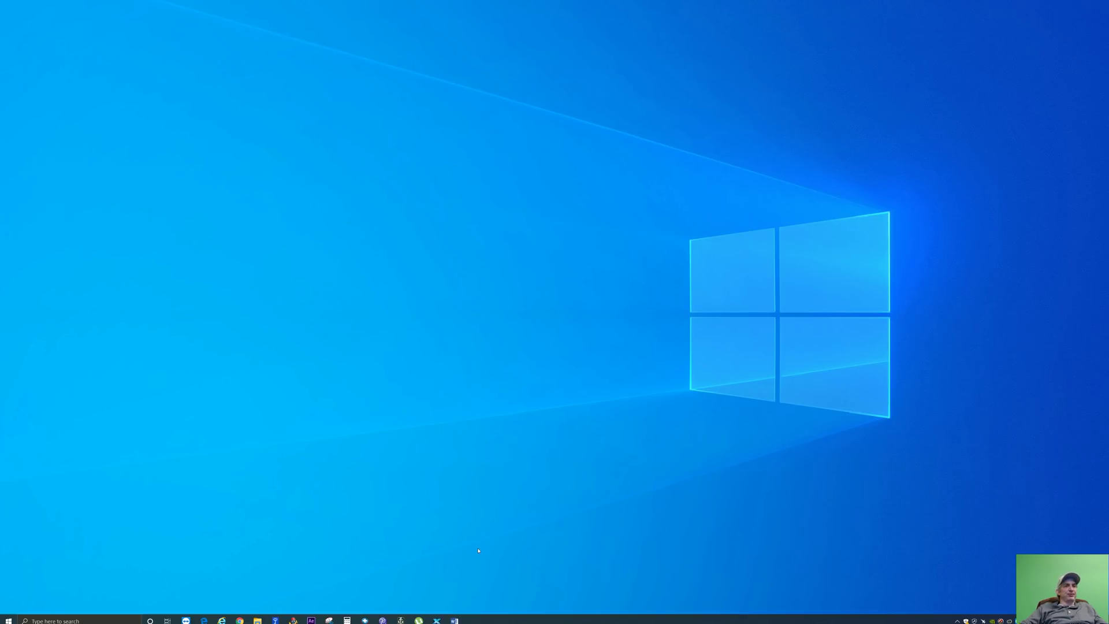
click(455, 620)
Step: Minimize the Word notes and open Settings > Update & Security > Troubleshoot
click(460, 622)
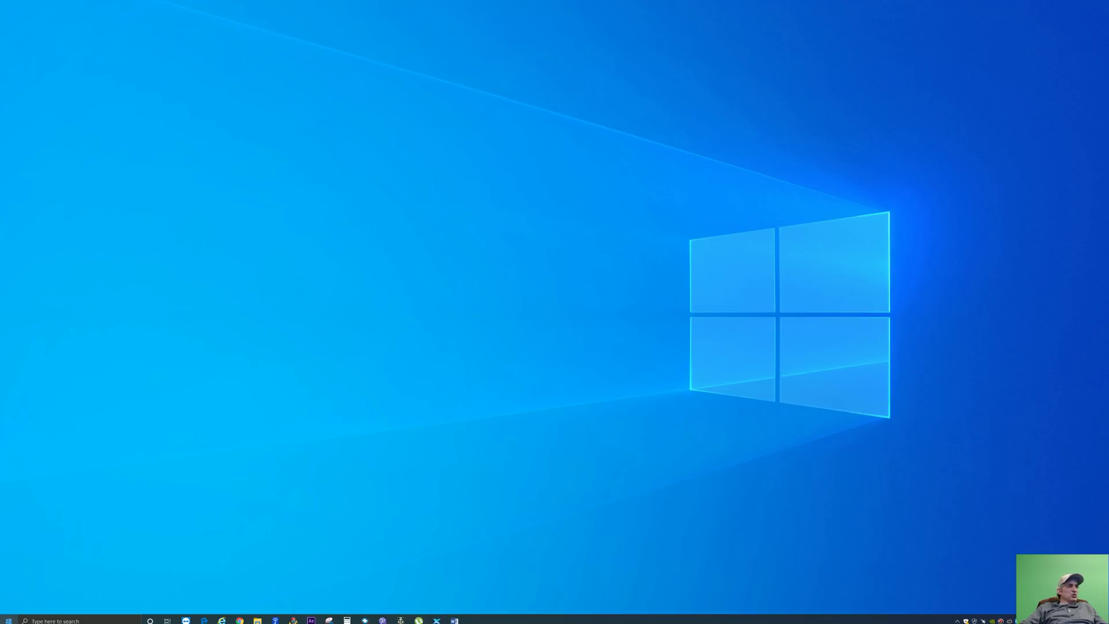
click(8, 620)
click(9, 588)
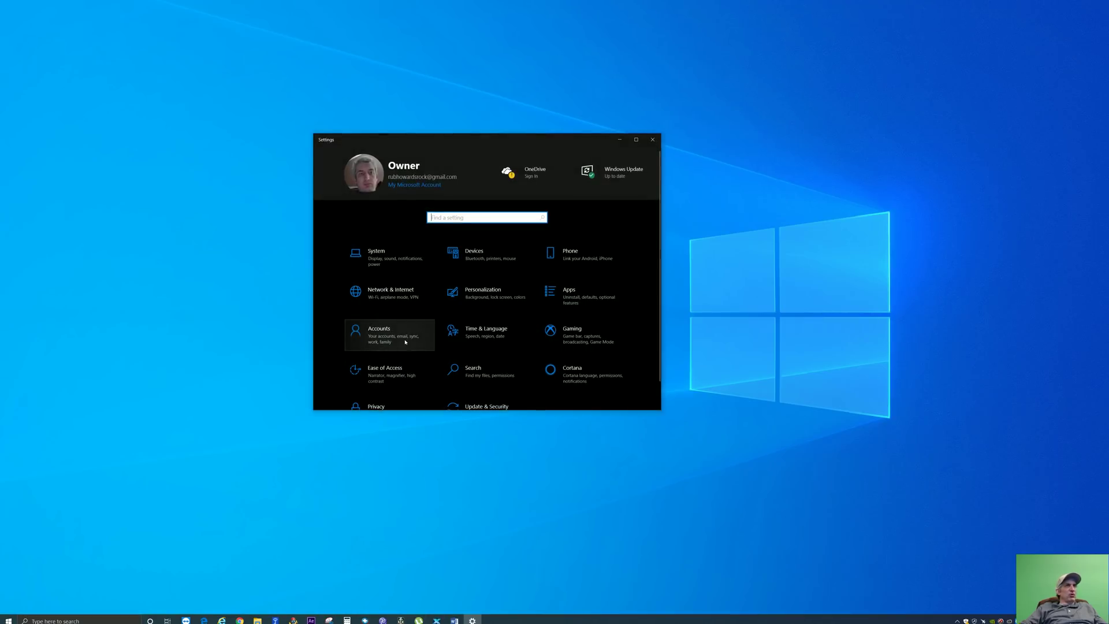
scroll(438, 341, down, 1)
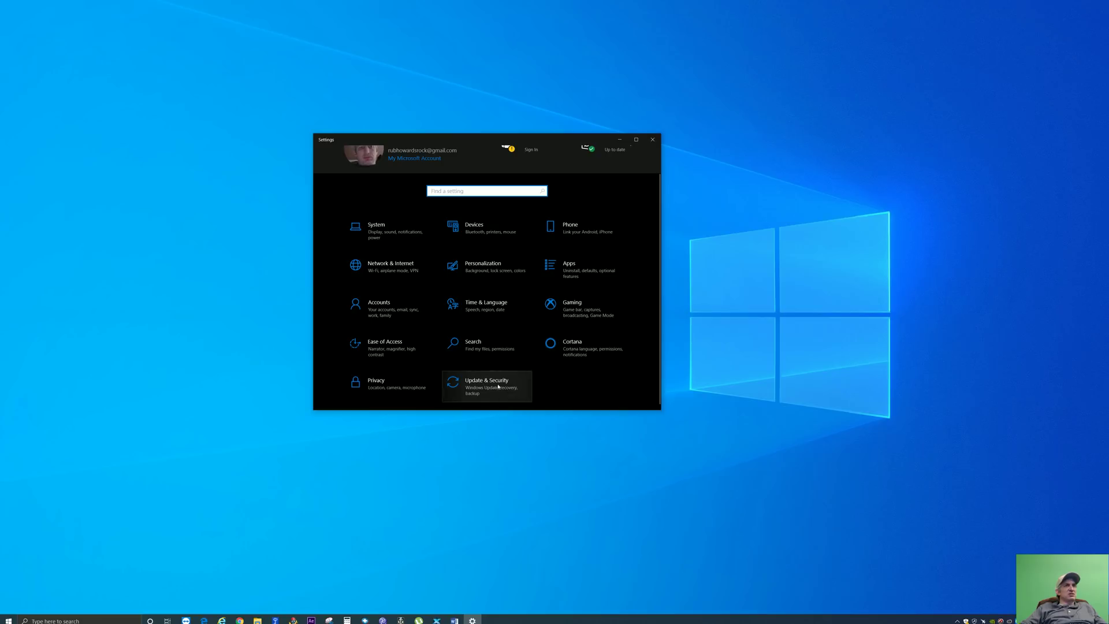
click(490, 388)
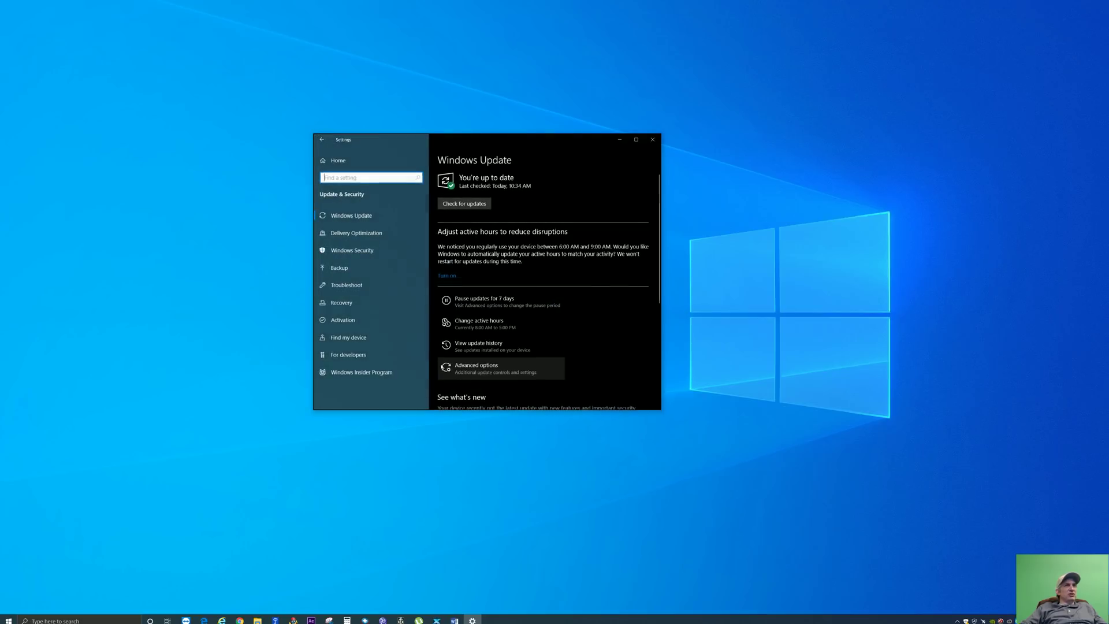
click(350, 286)
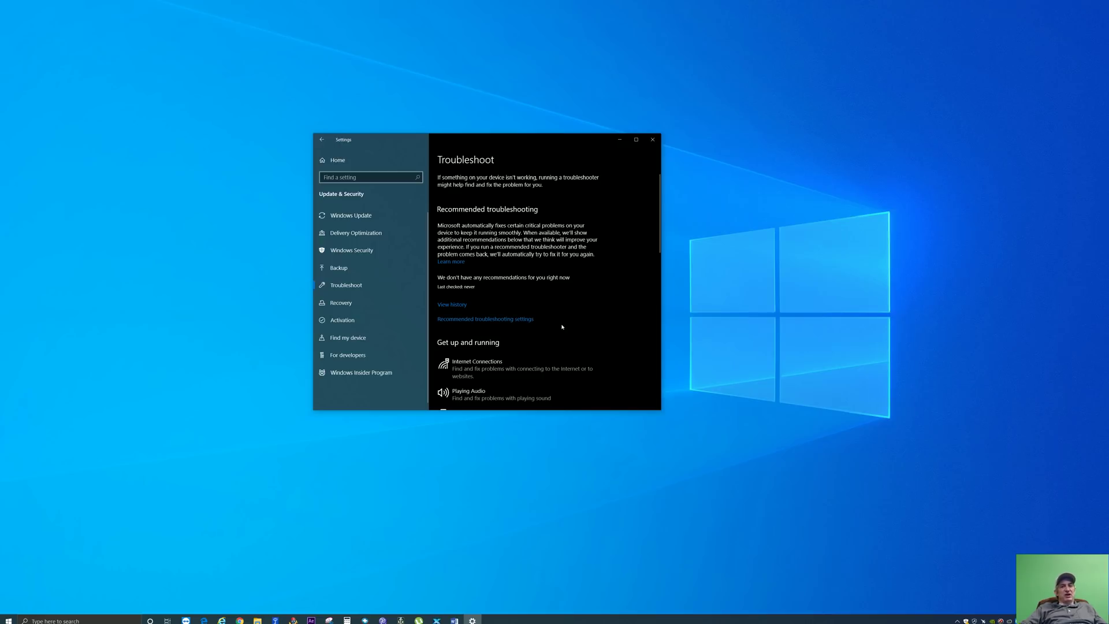
click(507, 319)
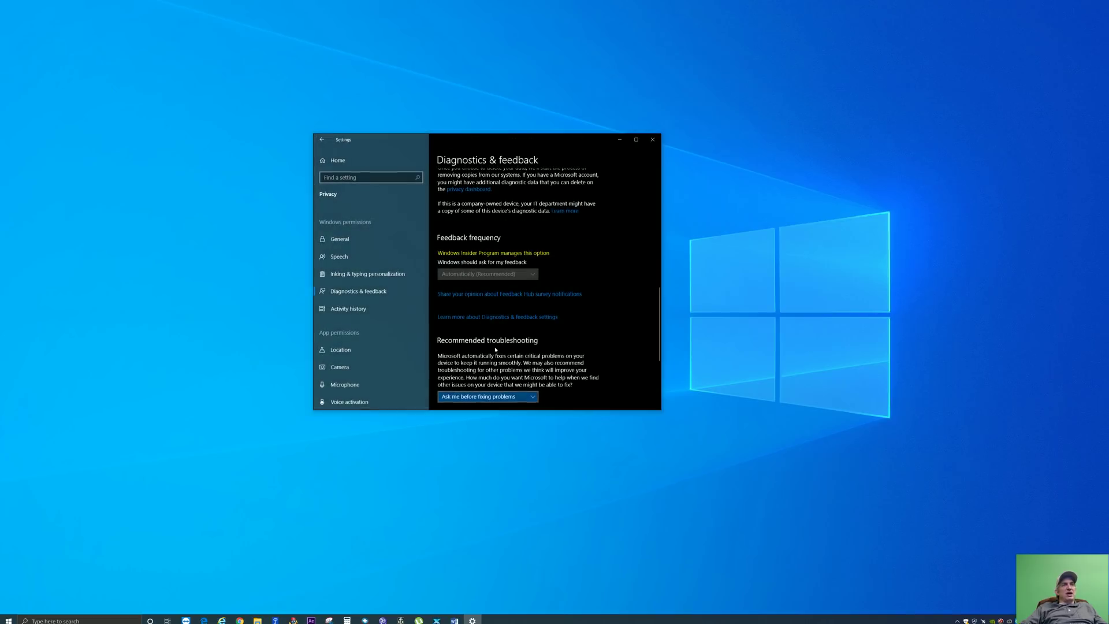
click(479, 400)
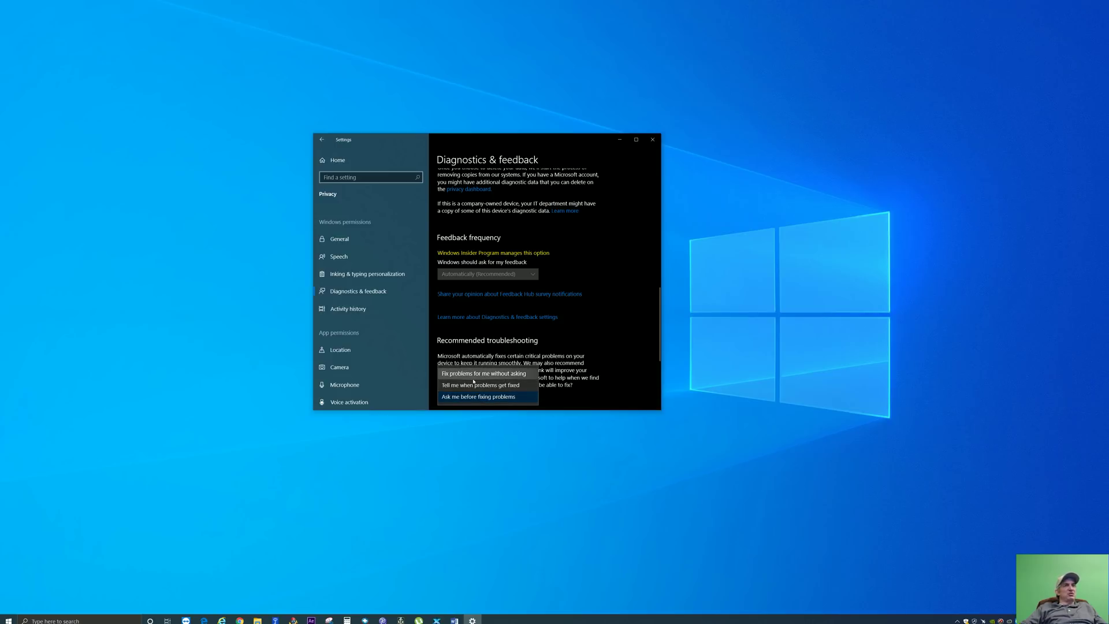
click(626, 315)
click(326, 141)
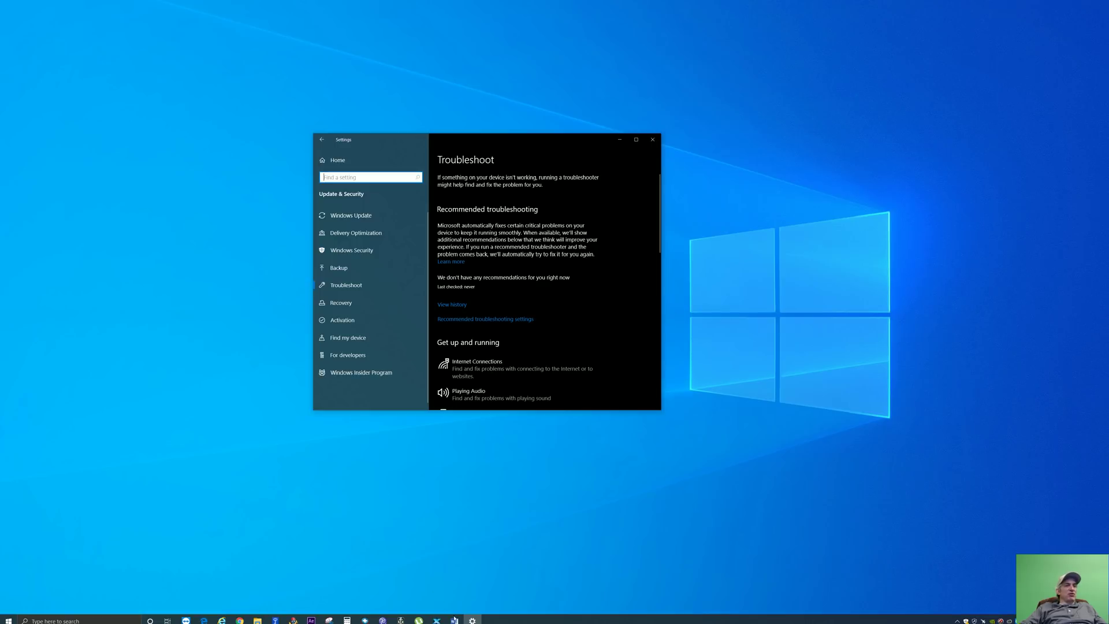
Step: Restore the April 2019 update notes in Word, minimize them, and close Settings
mouse_move(455, 621)
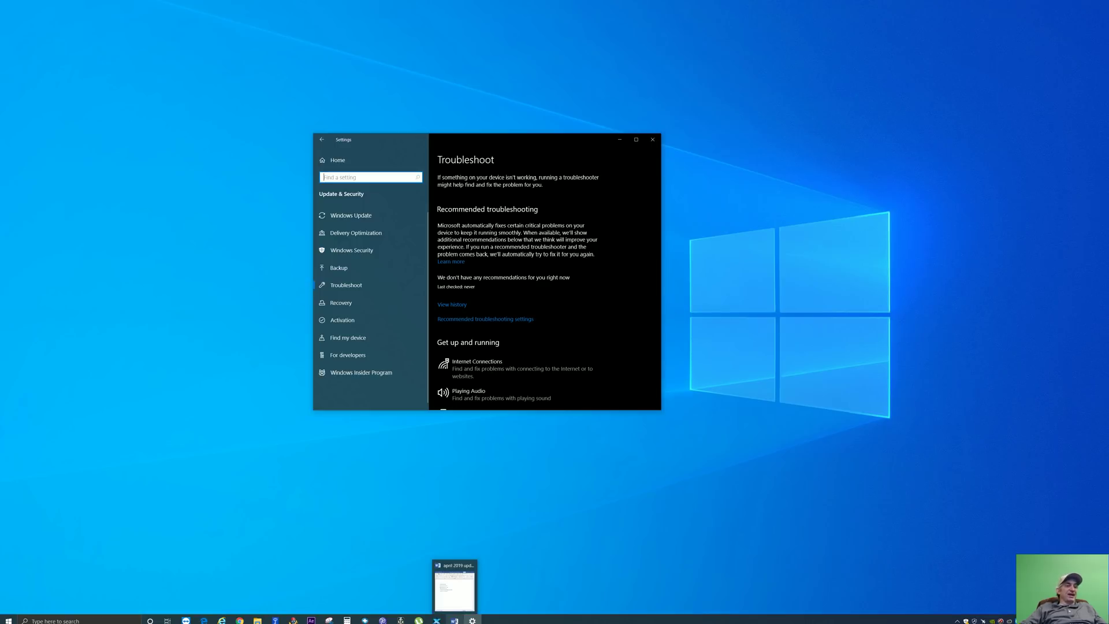
click(454, 589)
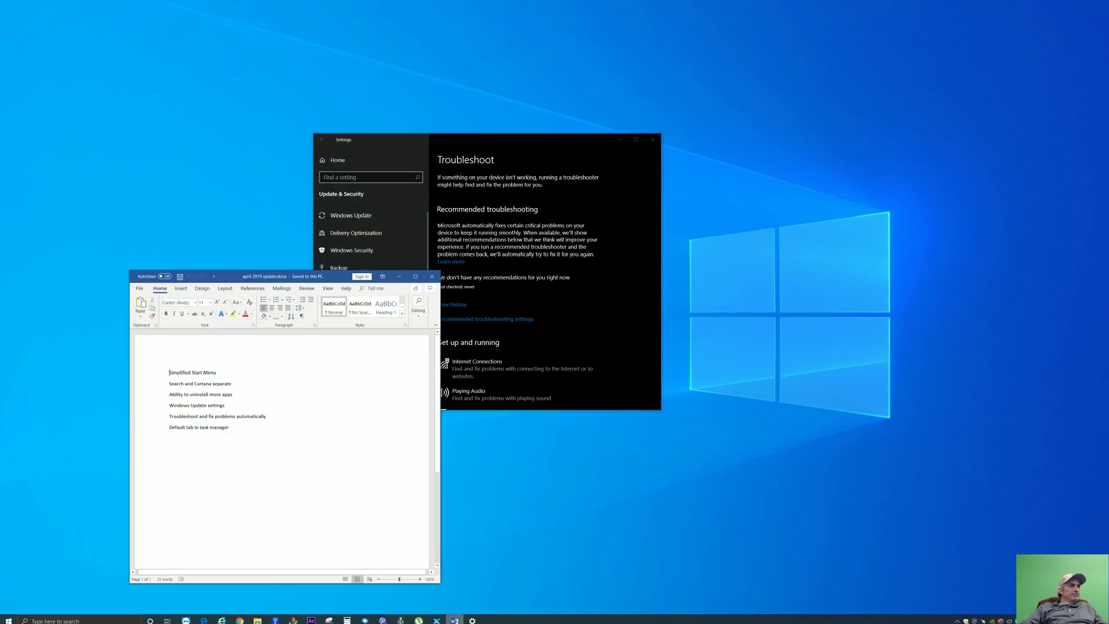
click(454, 620)
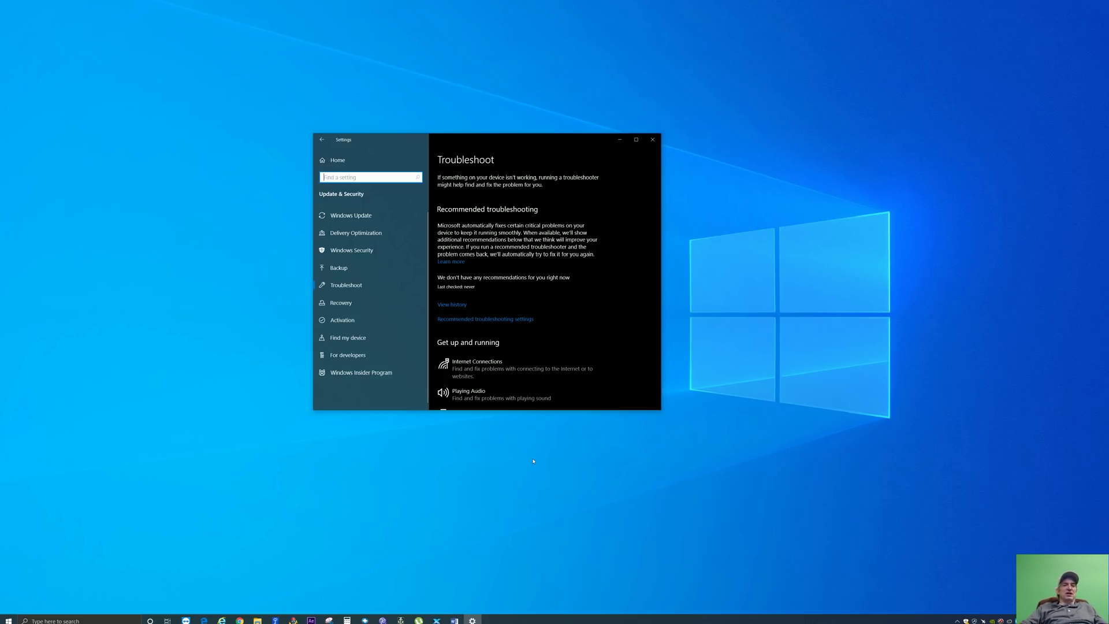
click(655, 139)
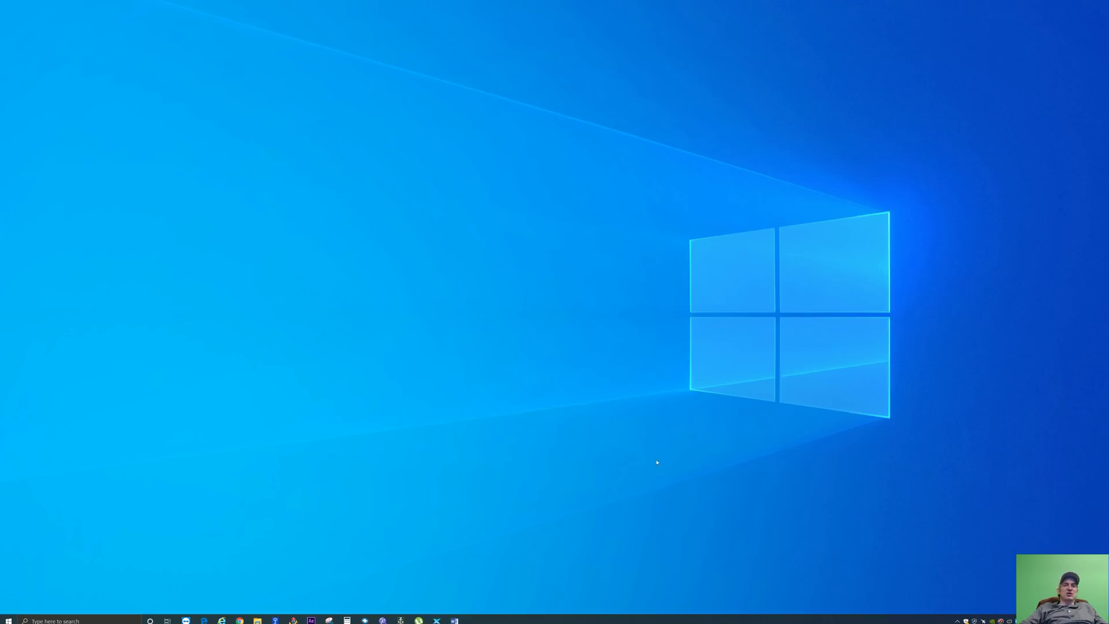